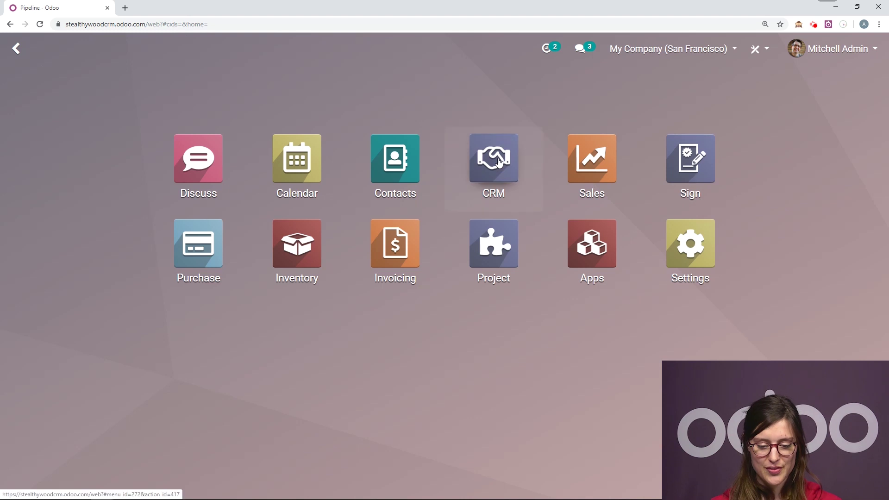
Step: Open the CRM app to show the Pipeline kanban board of opportunities by stage
key(Return)
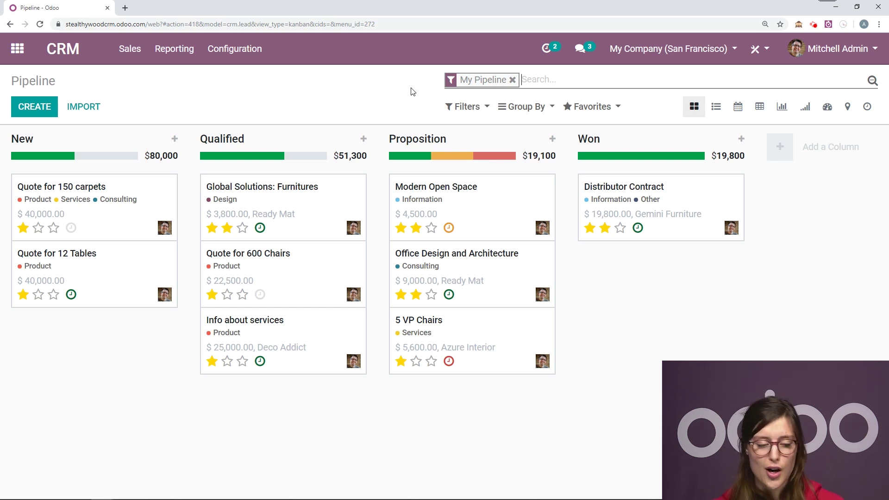
Step: Add a '200 Lamps' opportunity for Azure Interior at $2,000 revenue with two-star priority in New
click(48, 115)
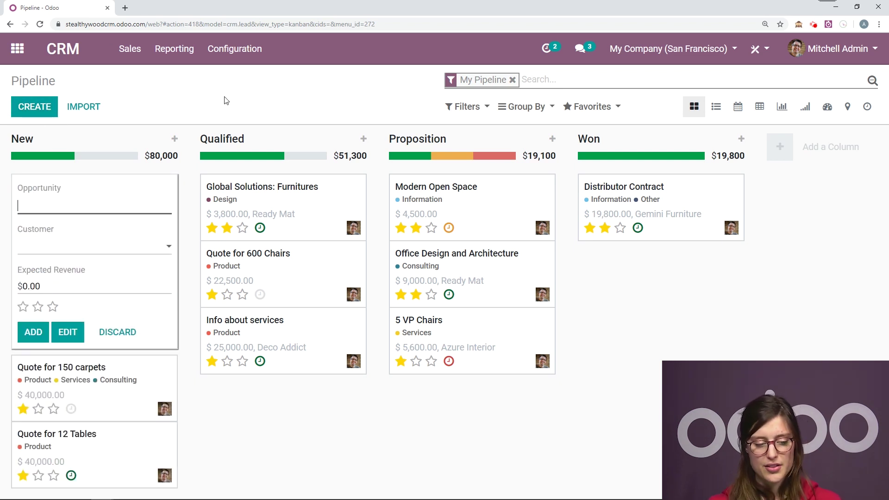
text(20)
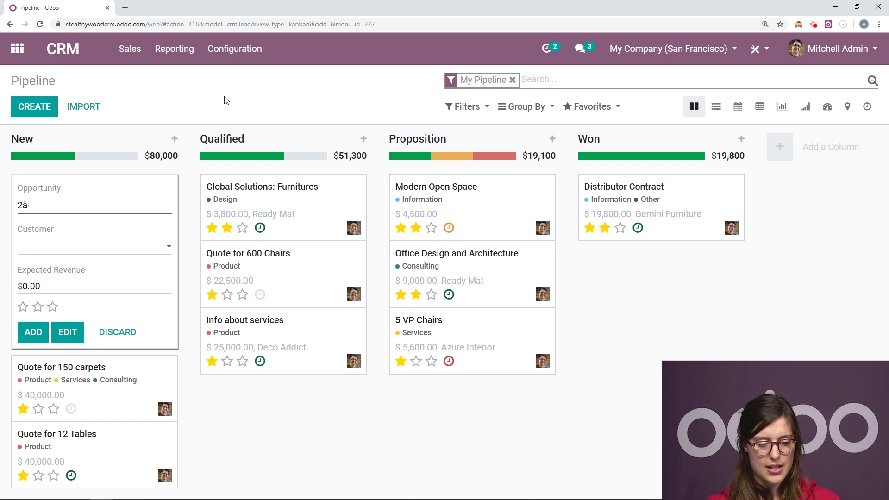
key(BackSpace)
text(00 Lamps)
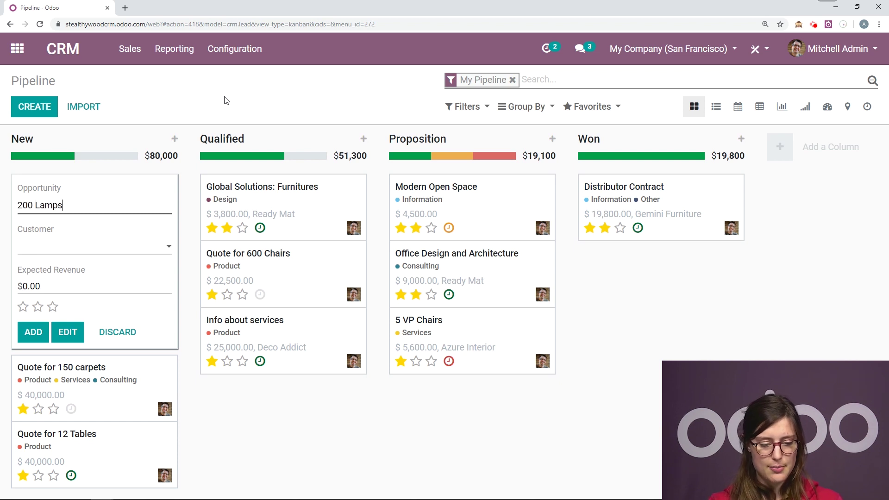
click(50, 250)
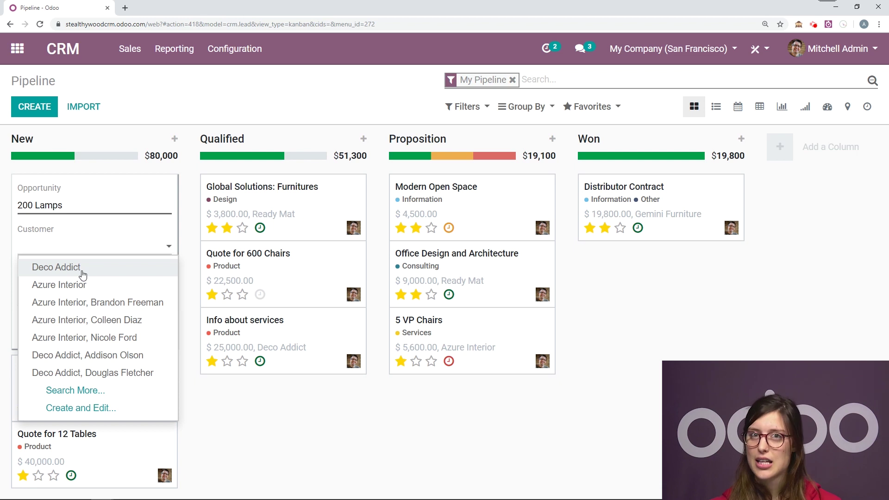
click(65, 285)
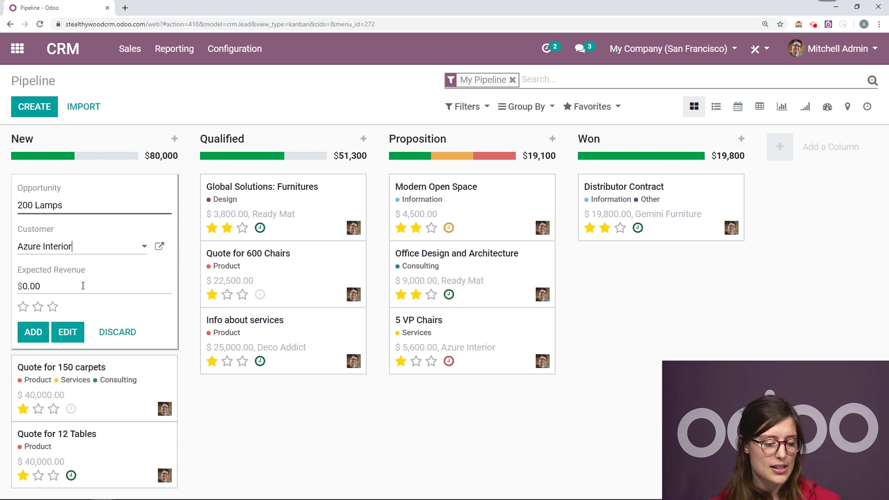
click(46, 284)
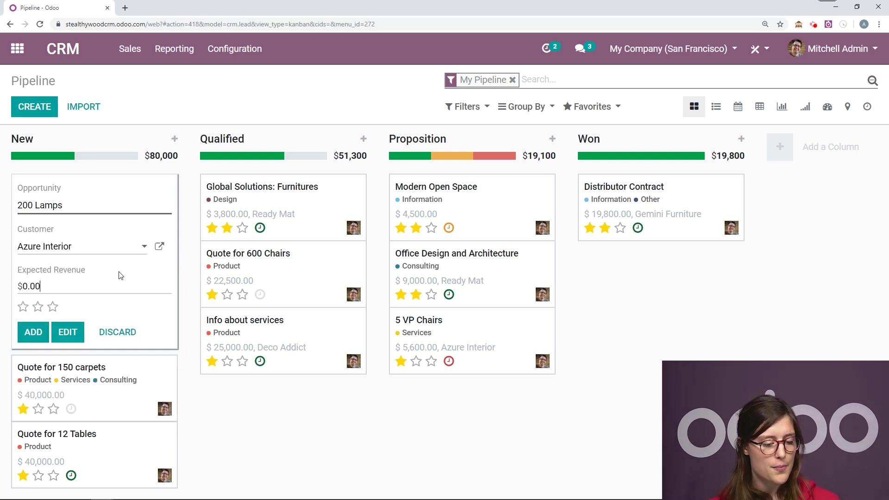
key(BackSpace)
key(BackSpace)
key(BackSpace)
key(BackSpace)
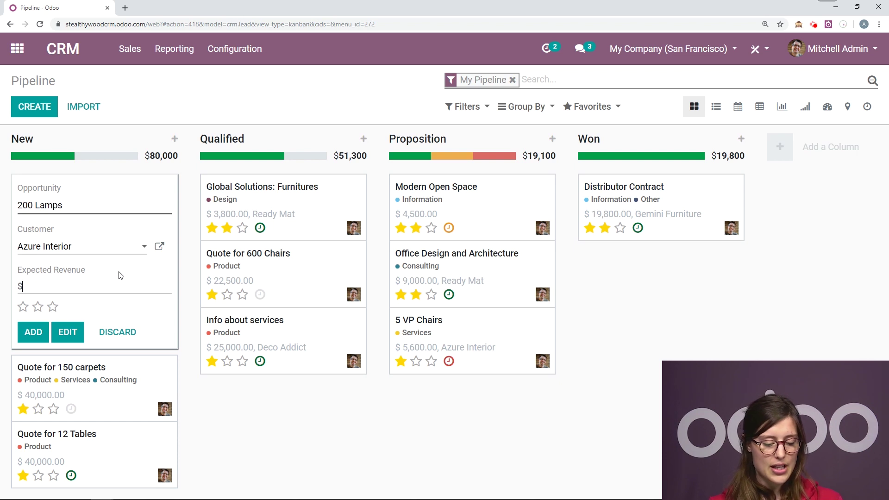
text(2000)
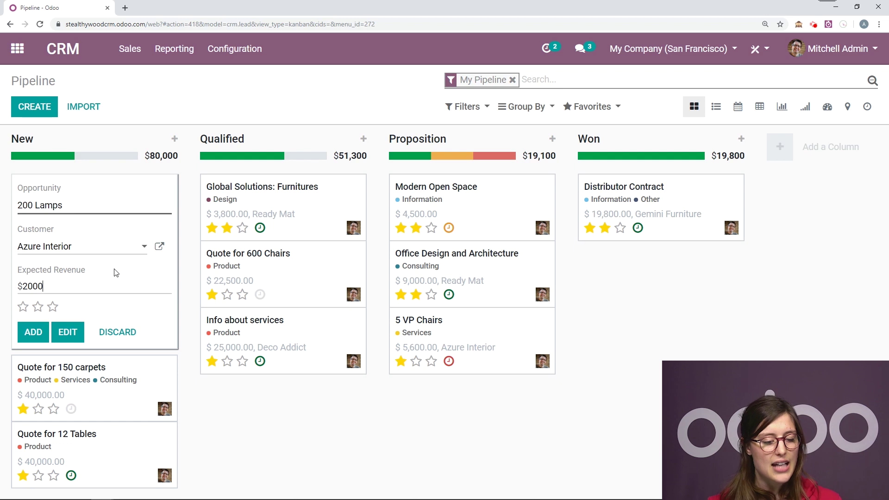
click(38, 307)
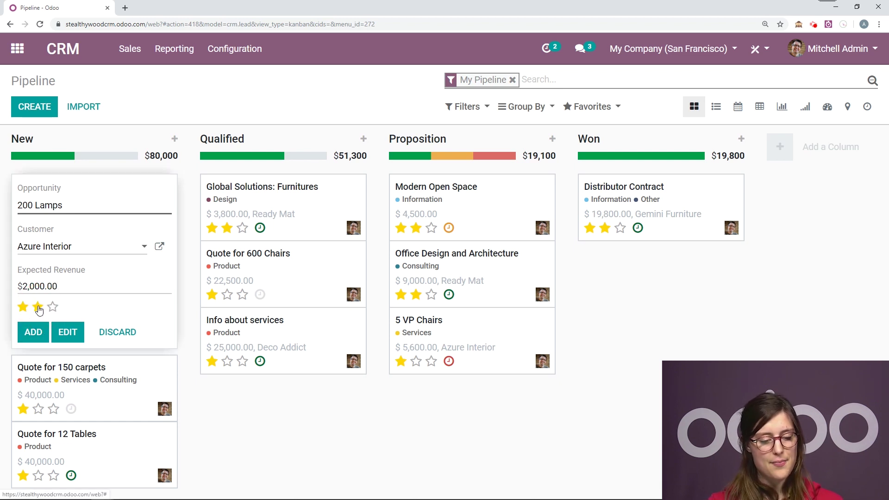
click(34, 332)
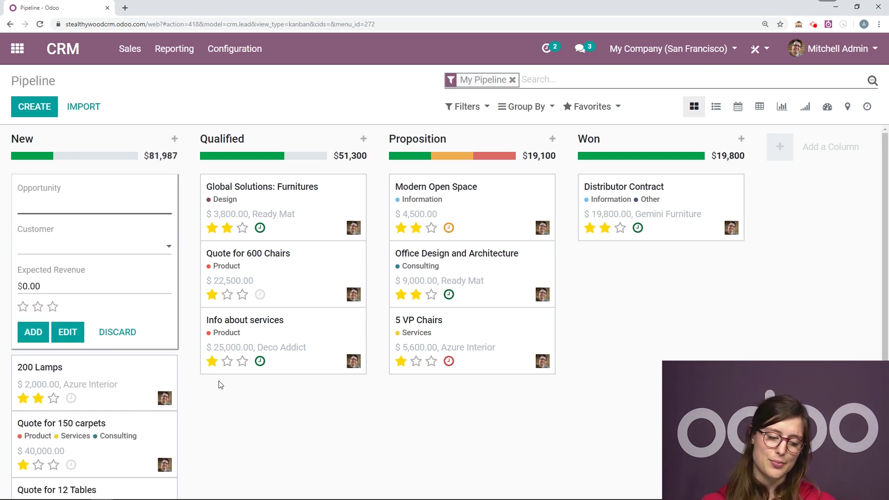
Step: Move the 200 Lamps card from the New column into the Qualified column
scroll(227, 371, down, 1)
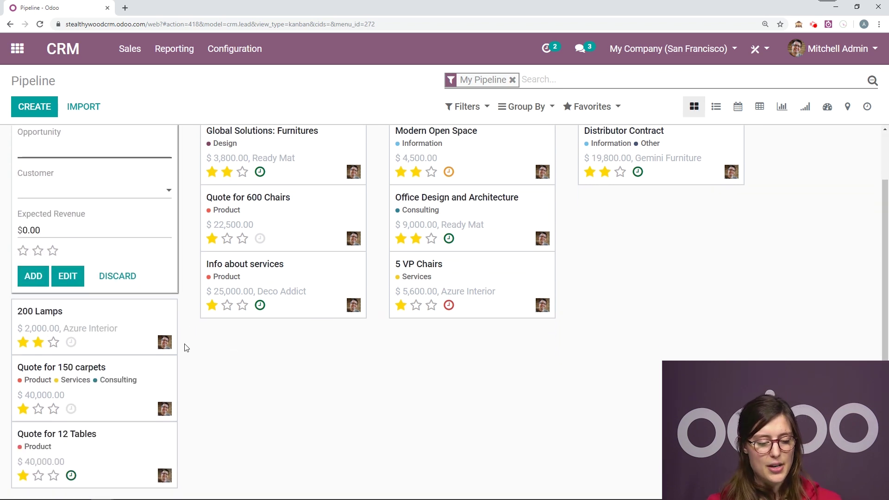
scroll(184, 366, up, 1)
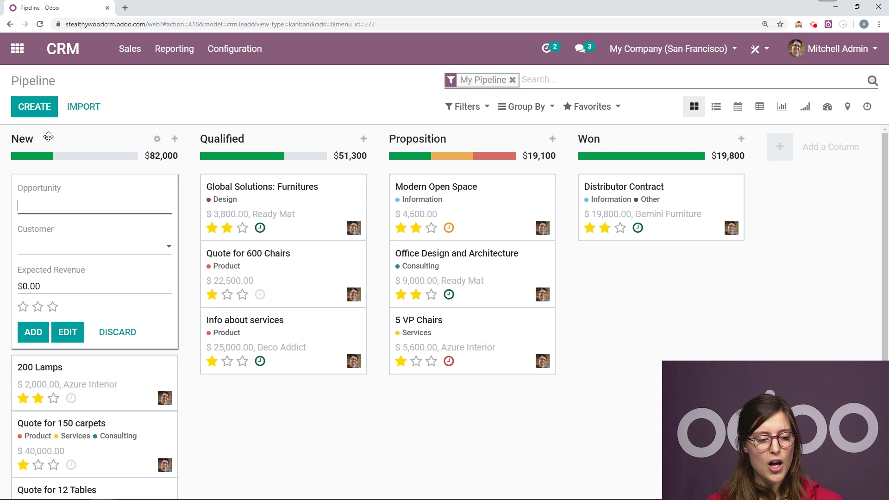
scroll(144, 278, down, 1)
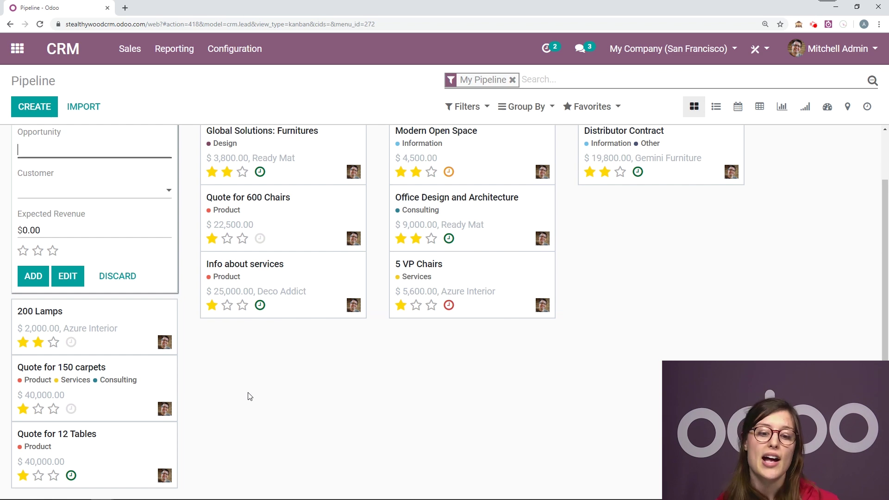
scroll(264, 389, up, 1)
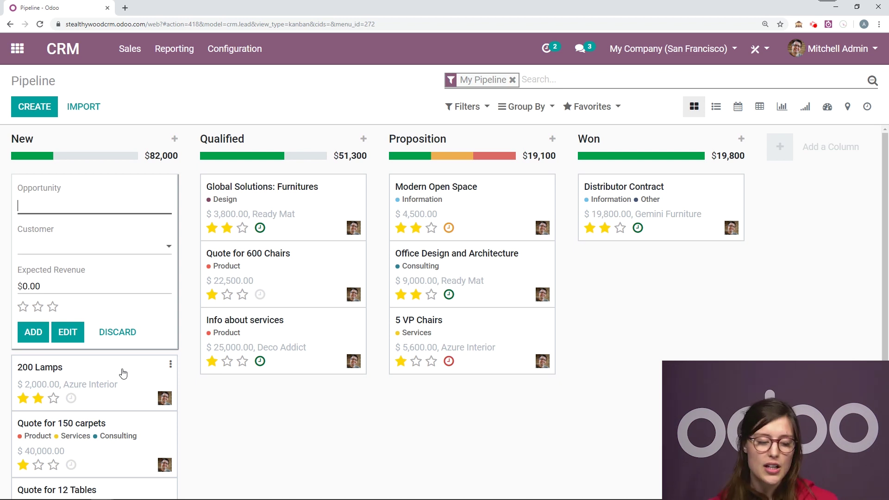
drag(122, 373, 313, 394)
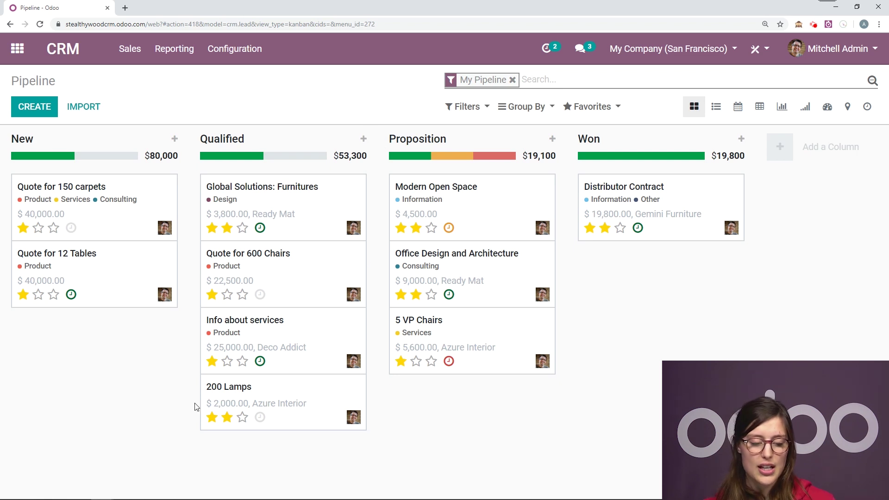
click(242, 417)
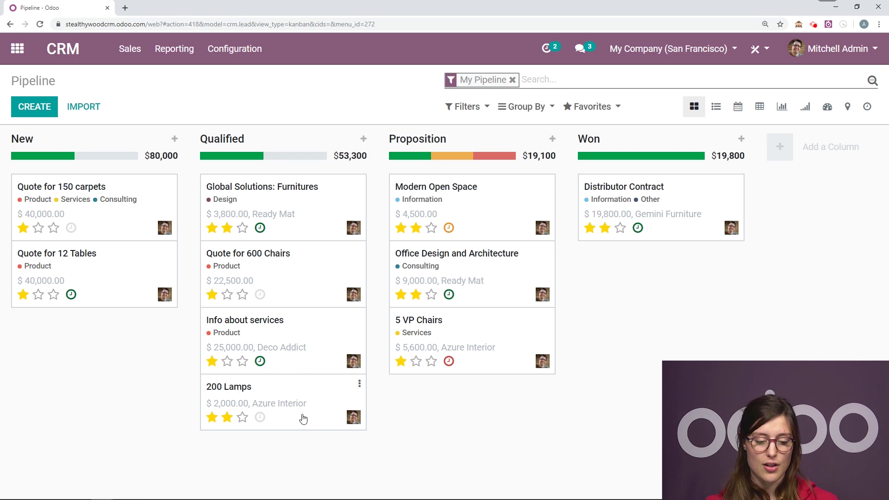
drag(304, 386, 122, 322)
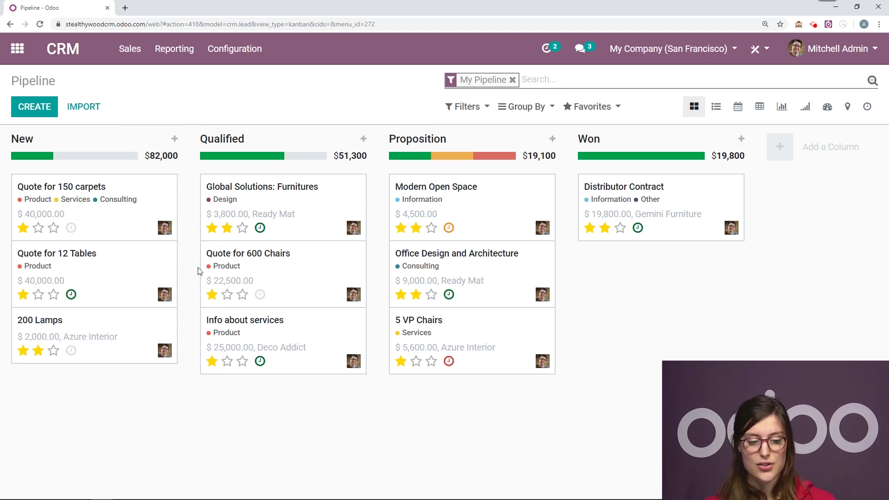
drag(101, 324, 301, 393)
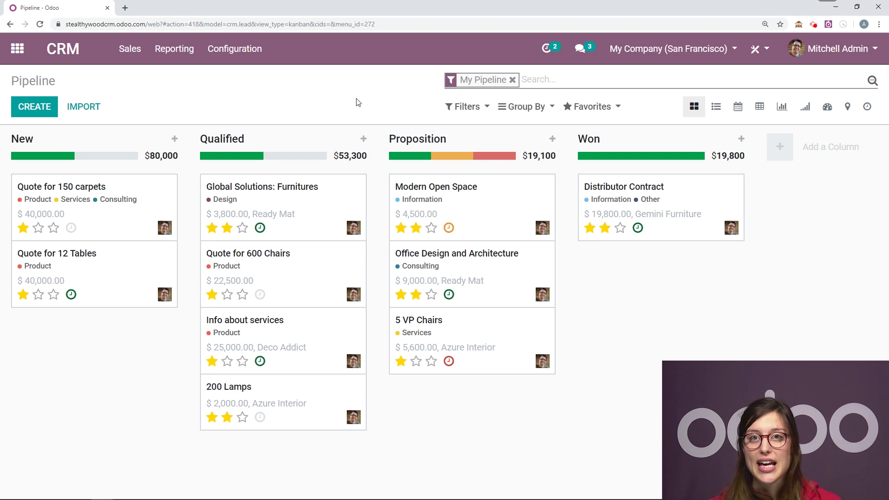
Step: Open 200 Lamps, set its stage to Proposition, and put the form into edit mode
click(317, 407)
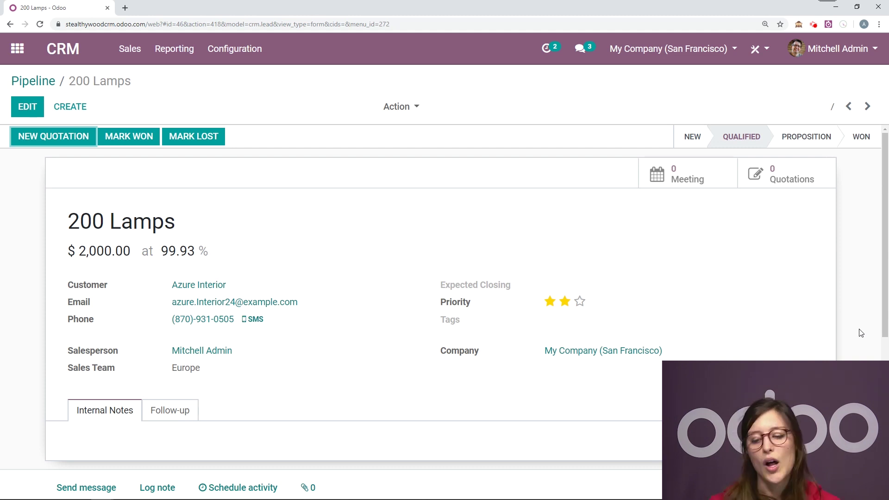
click(799, 138)
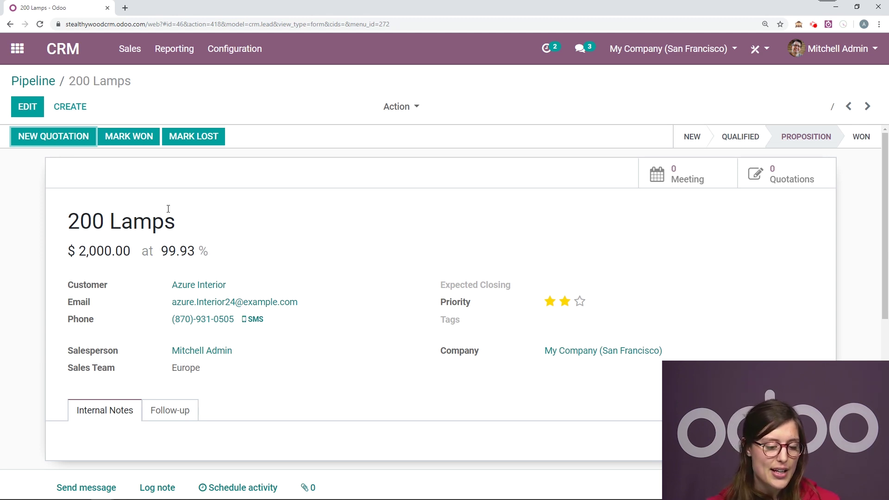
click(28, 106)
scroll(277, 338, down, 2)
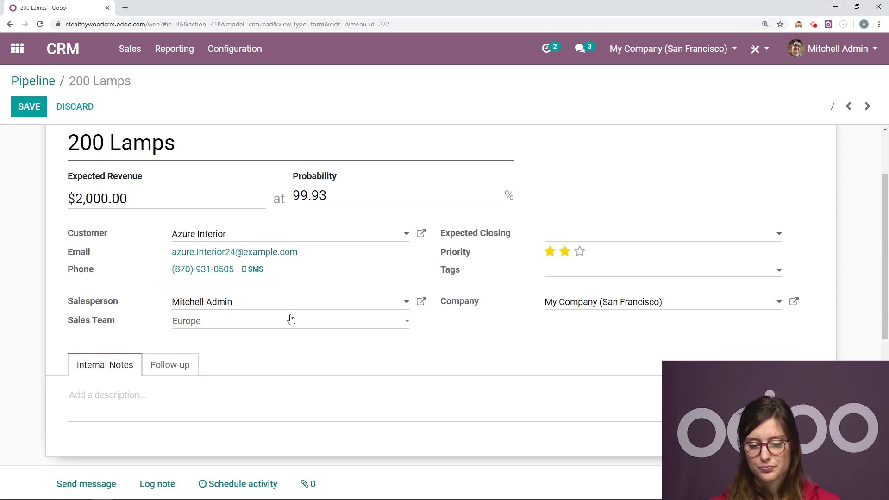
Step: Create an 'email' tag on the 200 Lamps opportunity and colour it red
click(556, 234)
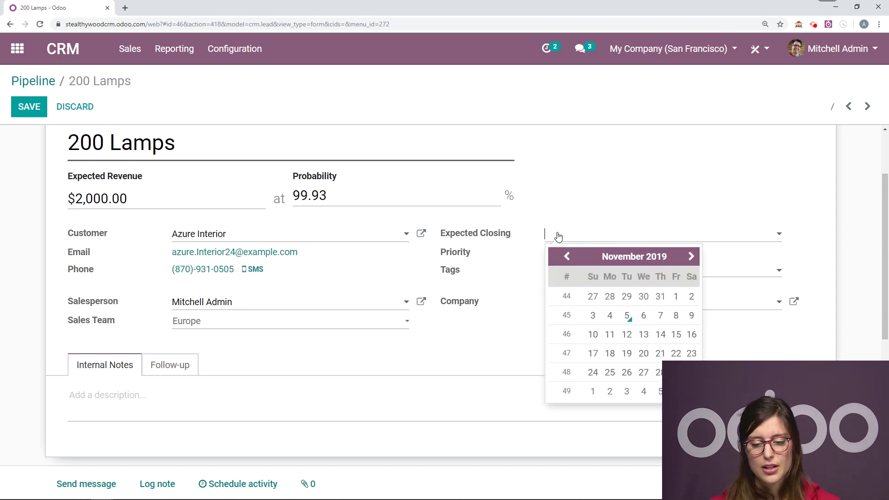
click(661, 177)
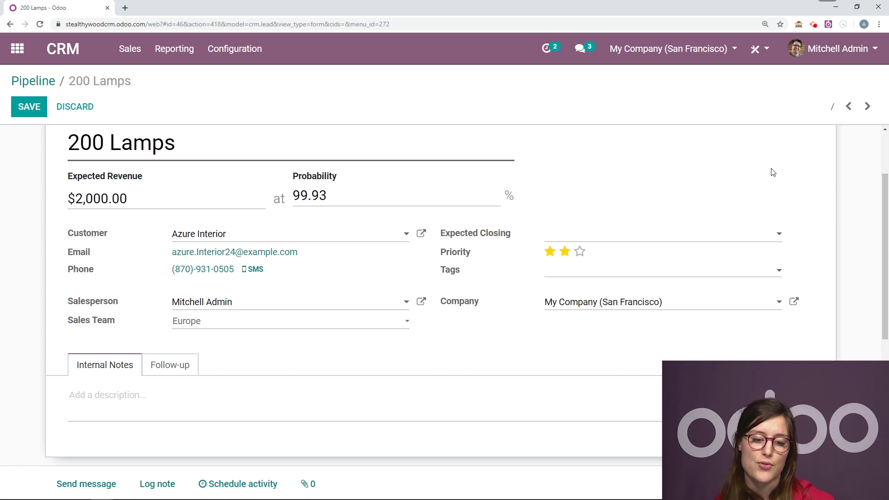
click(672, 277)
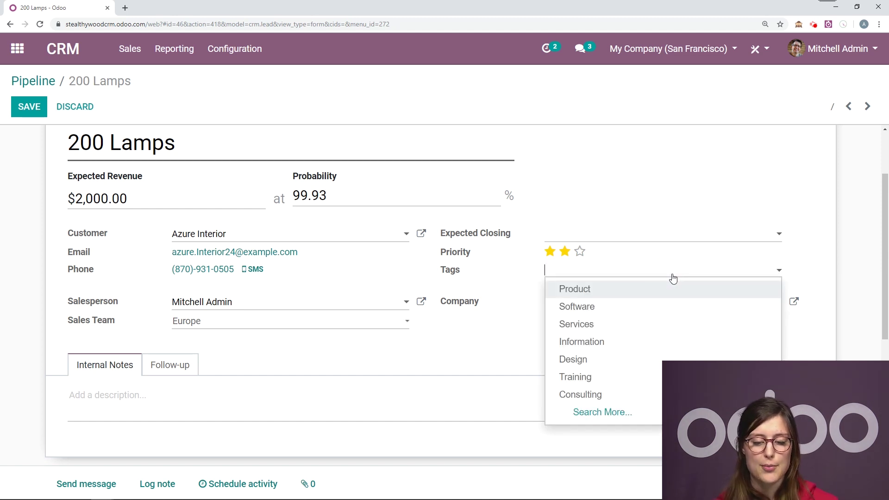
text(email)
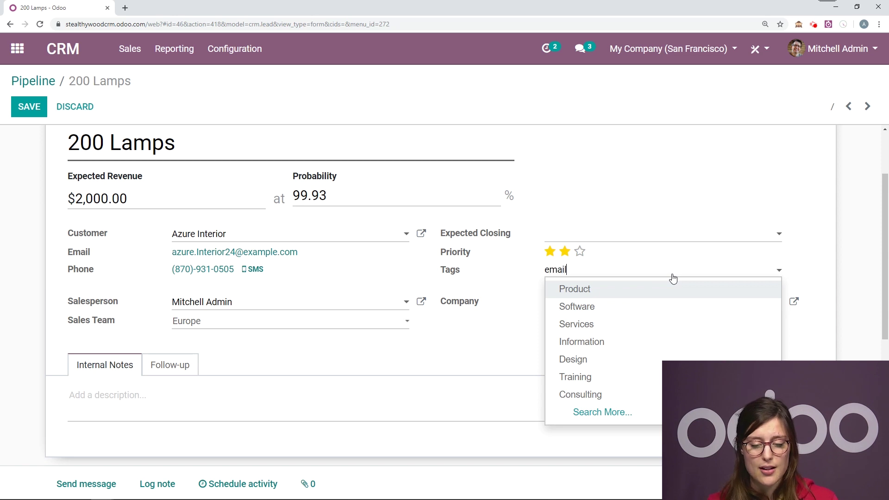
click(670, 283)
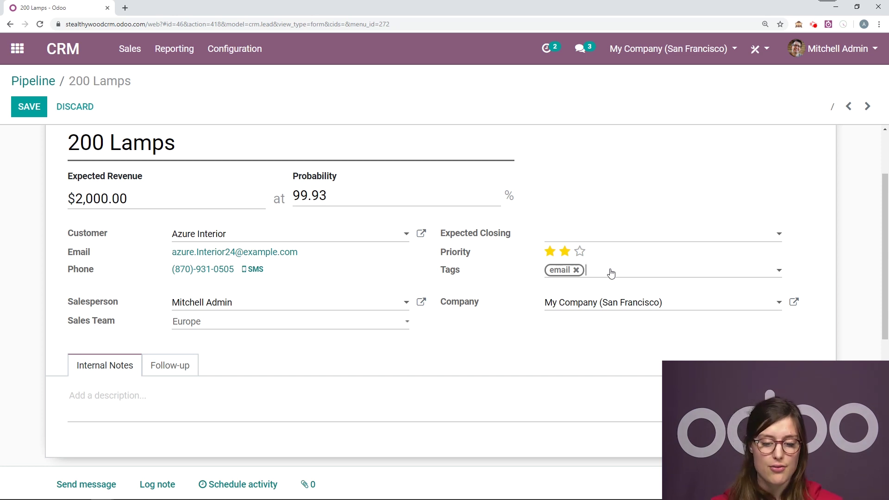
click(556, 274)
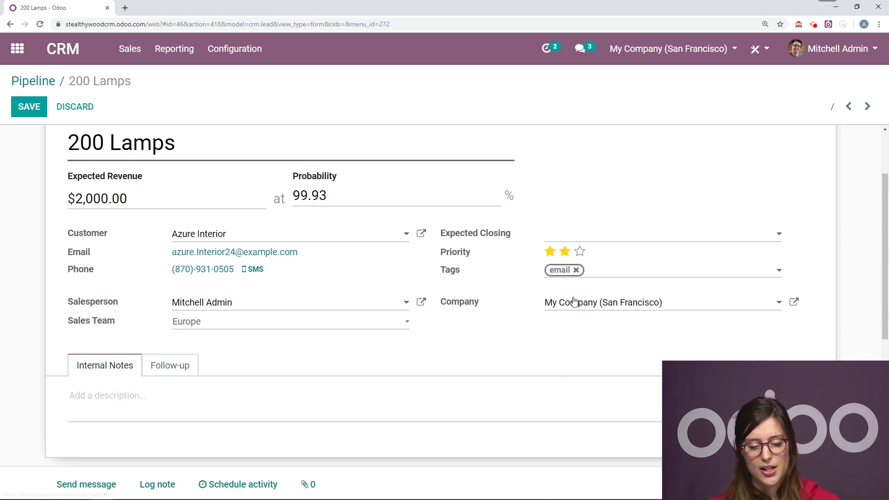
click(557, 272)
click(570, 292)
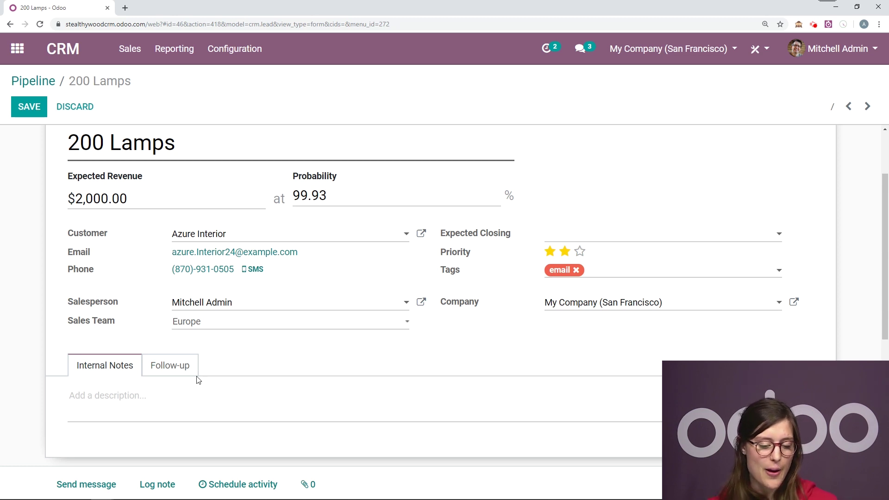
click(156, 372)
scroll(326, 354, down, 2)
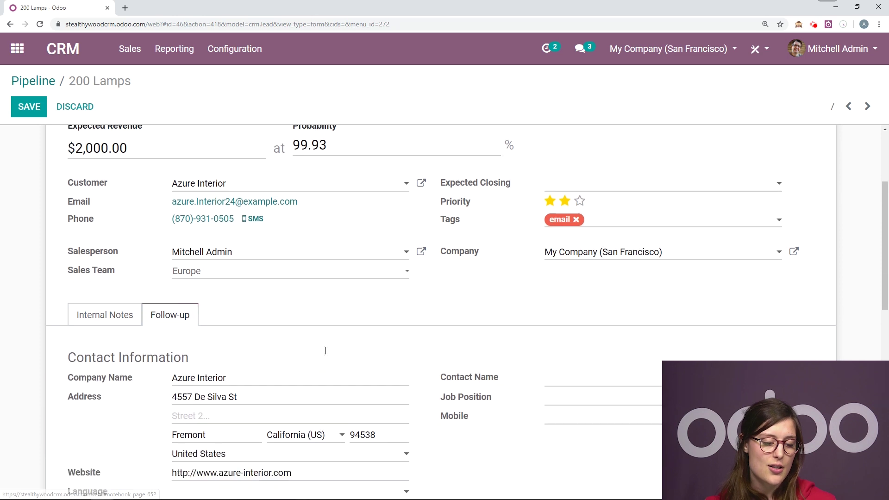
scroll(657, 343, down, 5)
scroll(659, 349, up, 2)
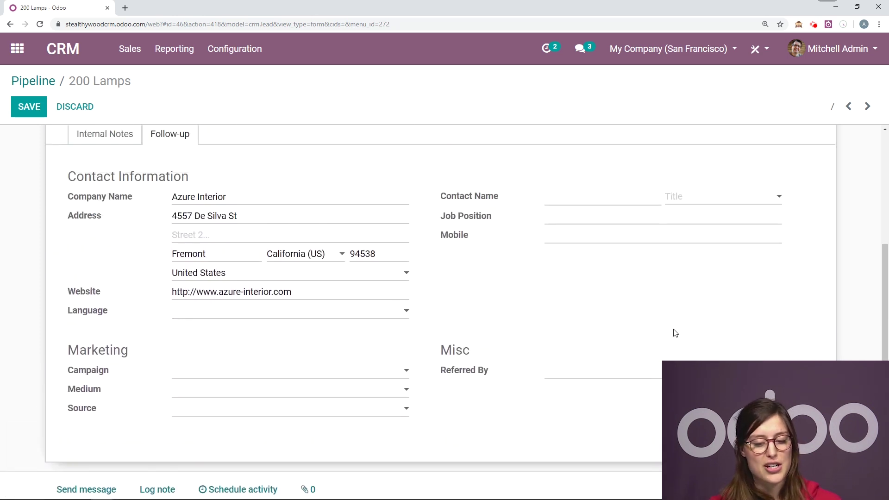
scroll(589, 302, up, 5)
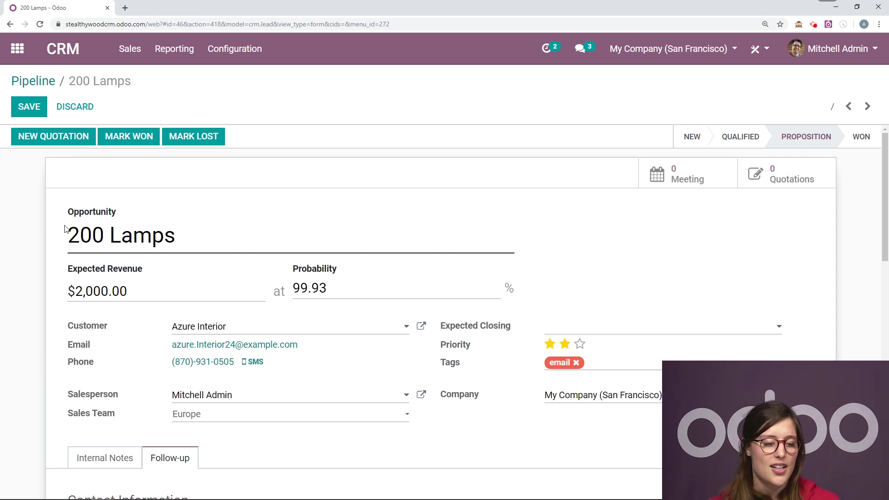
Step: Change the name from '200 Lamps' to '400 Lamps', set expected revenue to 4000, and save
drag(104, 234, 34, 233)
text(400)
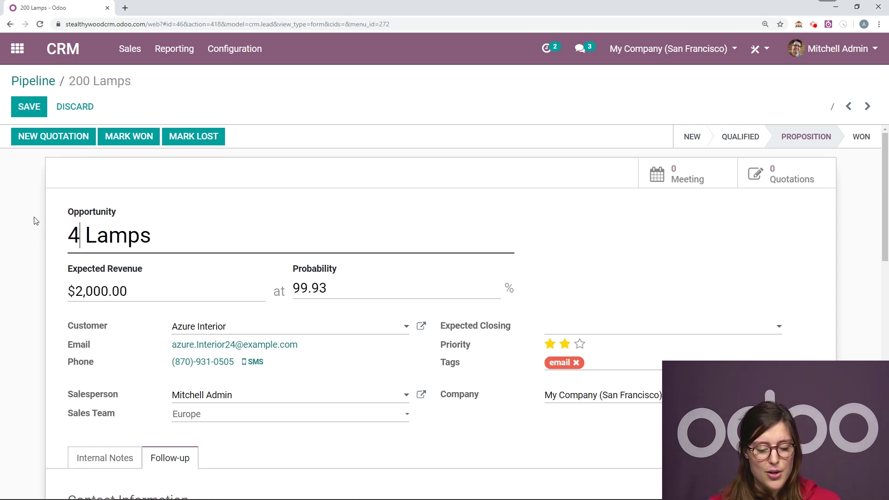
drag(132, 290, 60, 288)
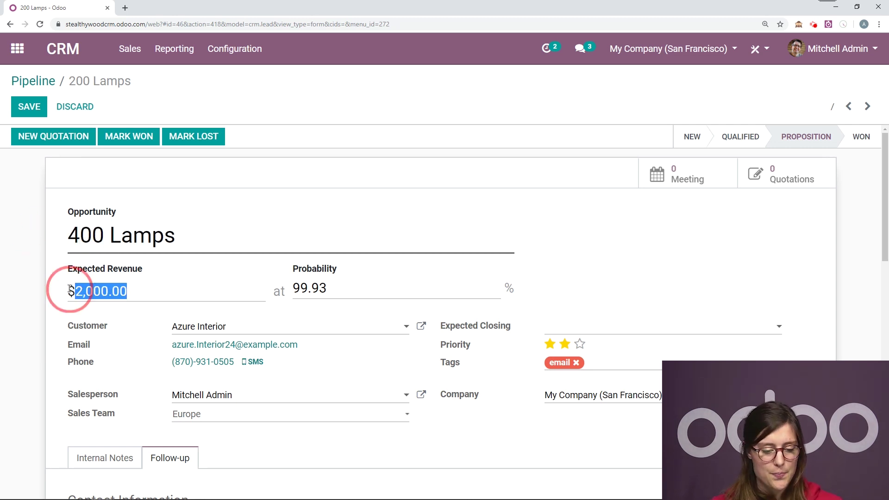
text(4000)
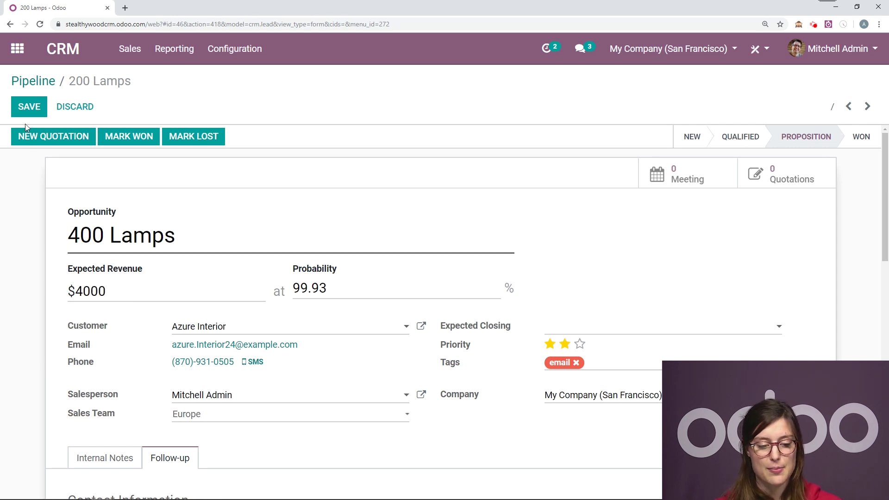
click(41, 106)
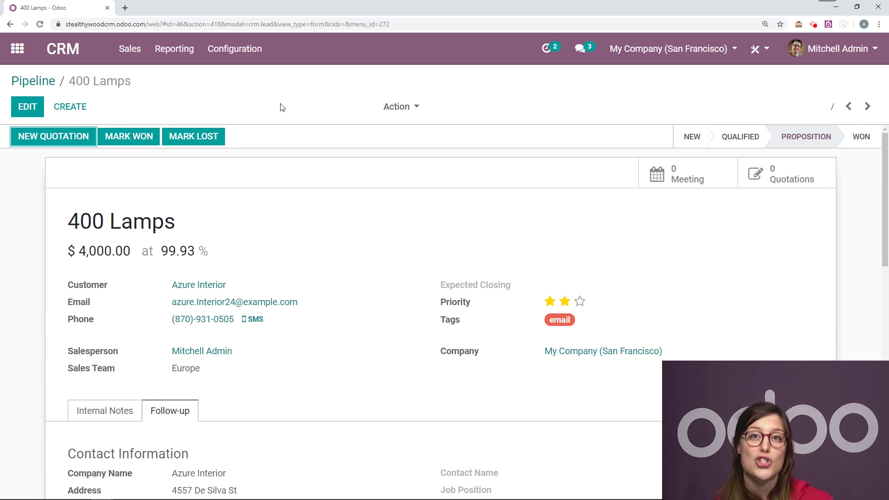
Step: Back on the pipeline, add a '2nd Proposition' stage positioned between Proposition and Won
click(44, 81)
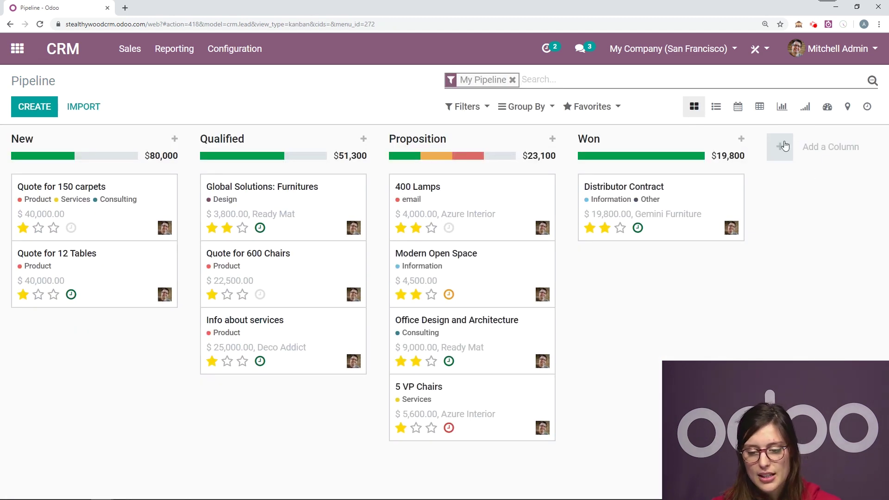
click(817, 158)
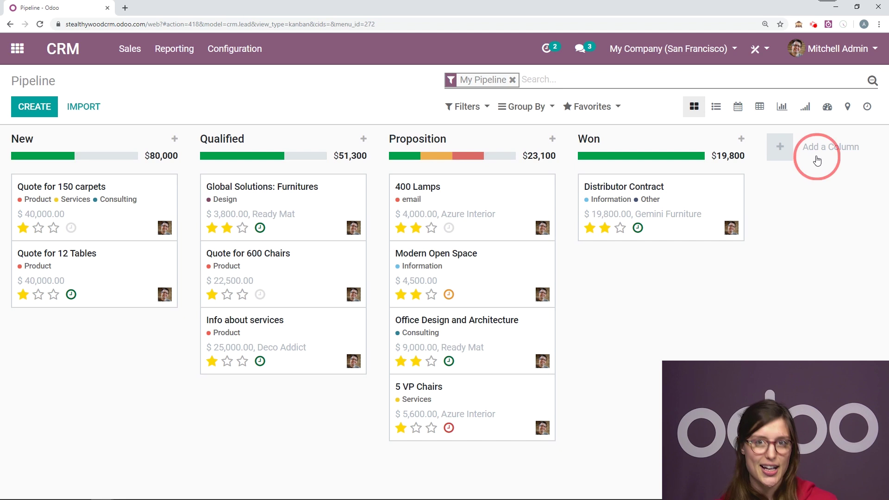
text(2nd P)
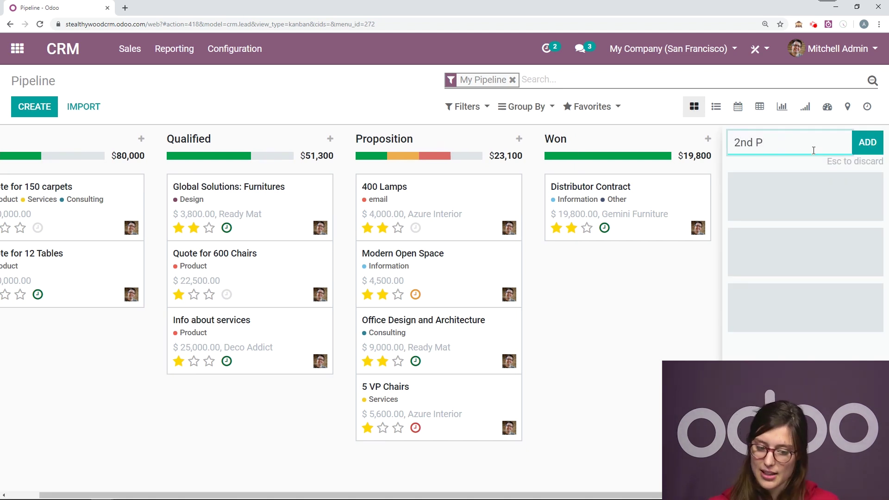
text(roposition)
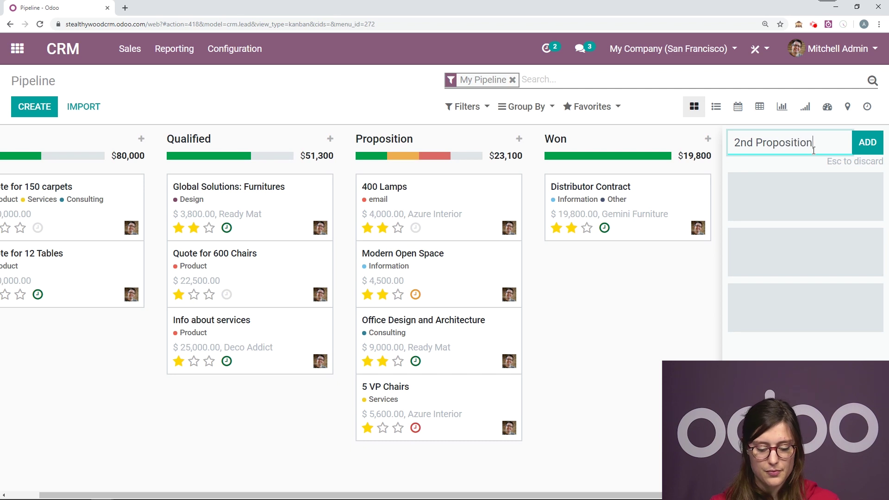
click(867, 142)
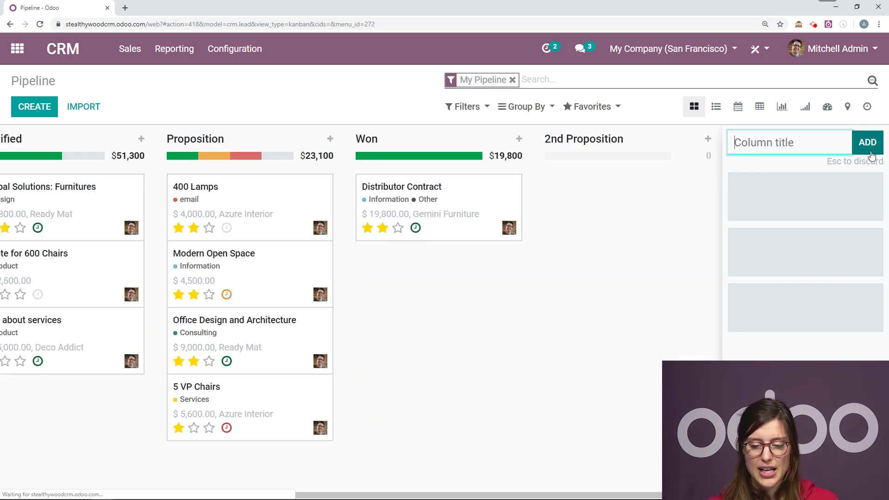
drag(576, 138, 564, 162)
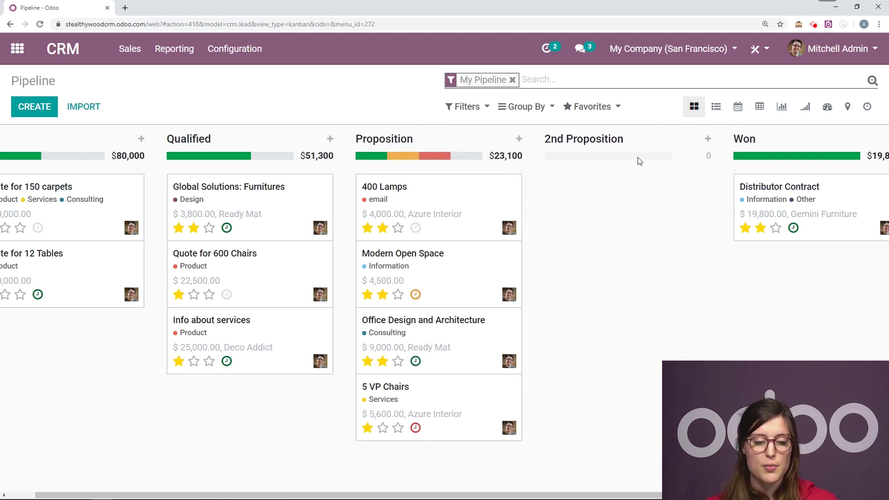
mouse_move(685, 141)
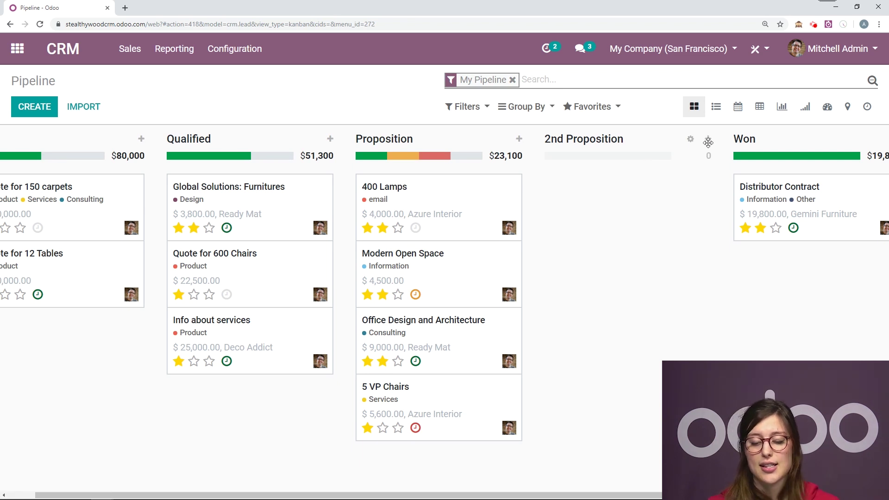
Step: Edit the 2nd Proposition stage so its Sales Team is Europe, and save it
click(690, 140)
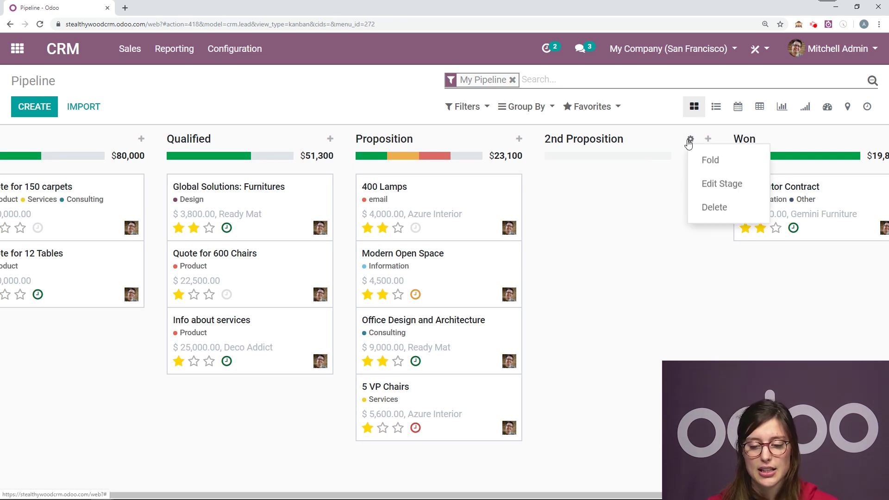
click(732, 182)
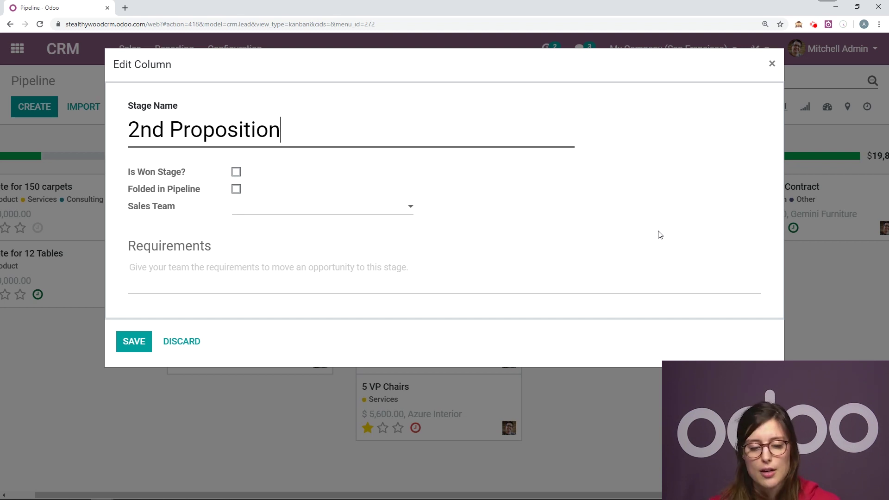
click(299, 212)
click(285, 230)
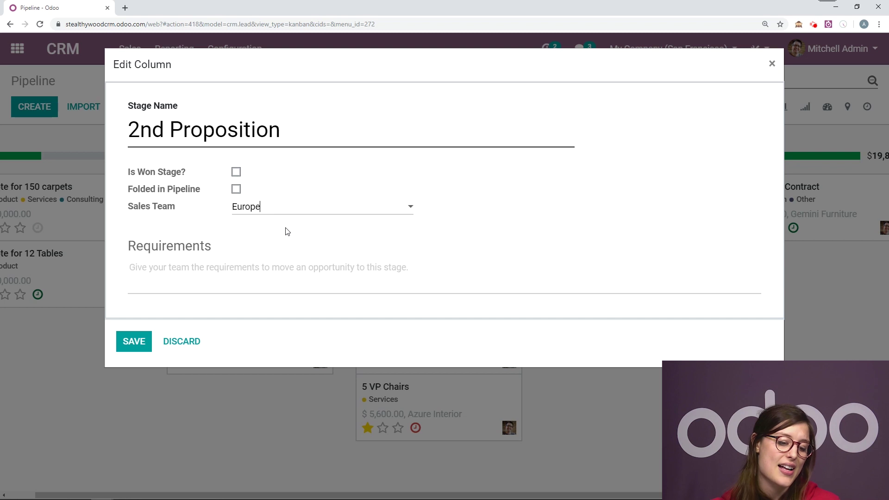
click(244, 259)
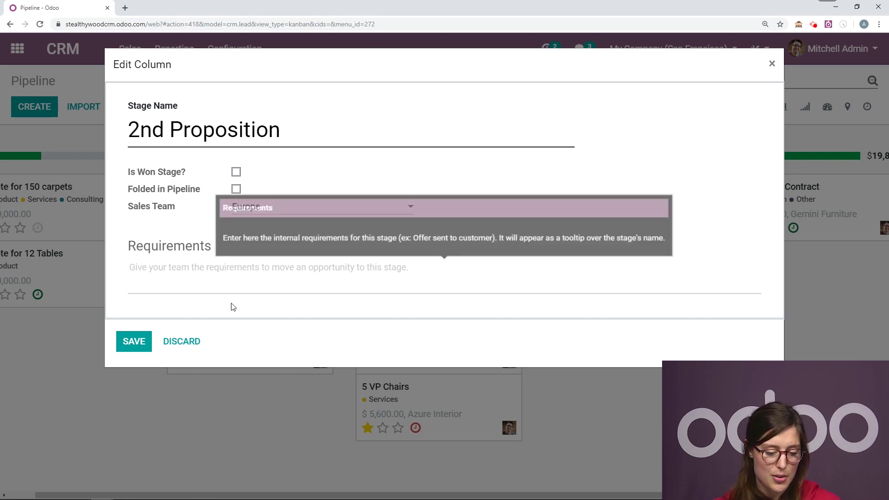
click(132, 343)
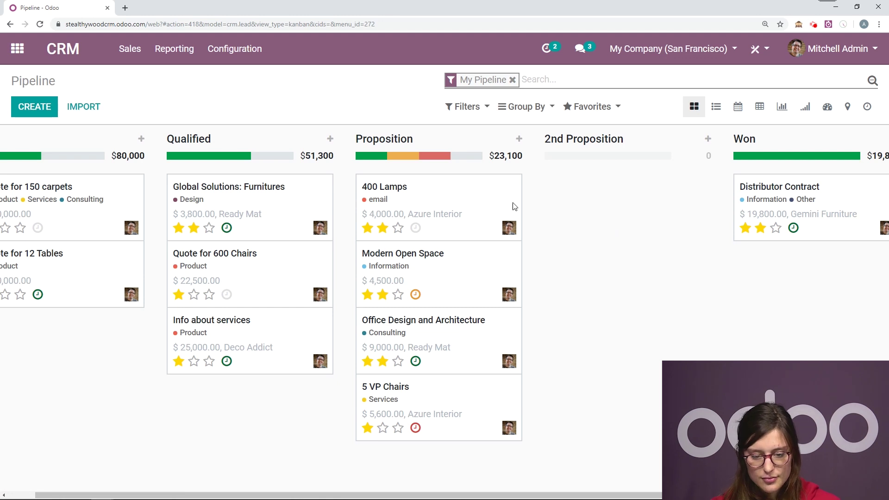
Step: Open 400 Lamps and set its stage to 2nd Proposition, reviewing its 4,000.00 revenue and probability
drag(418, 199, 612, 183)
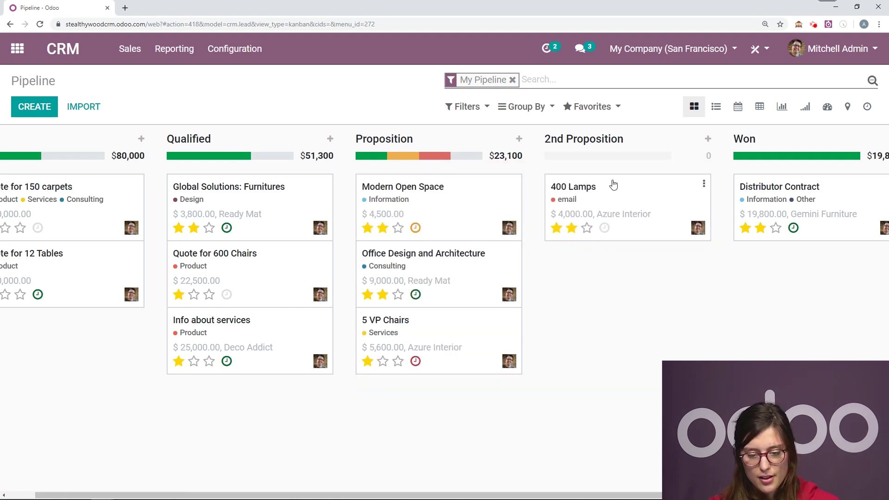
click(647, 203)
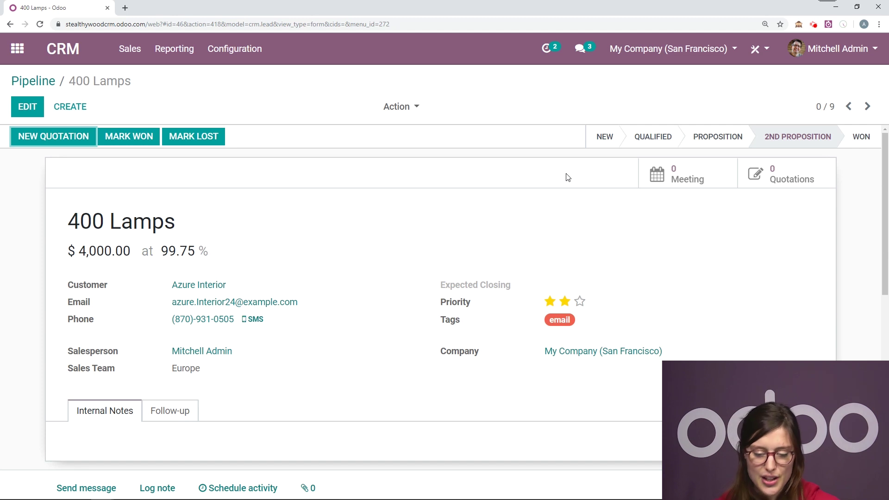
click(735, 143)
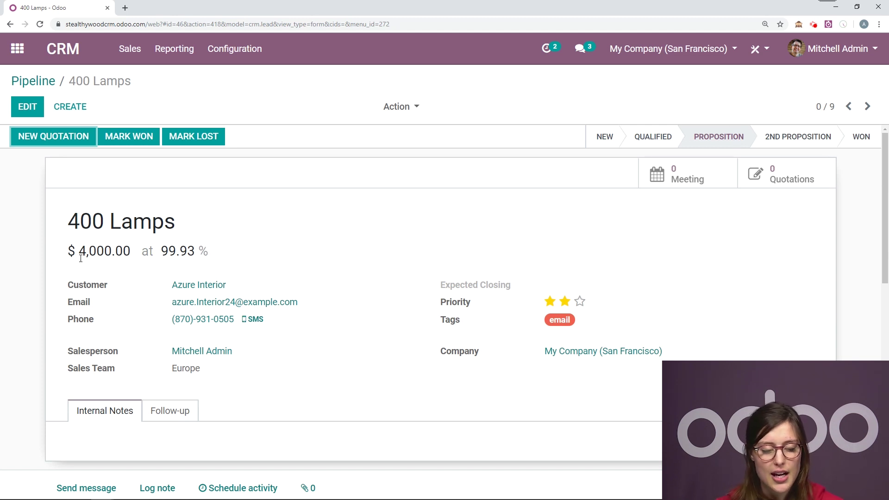
double_click(108, 250)
click(107, 251)
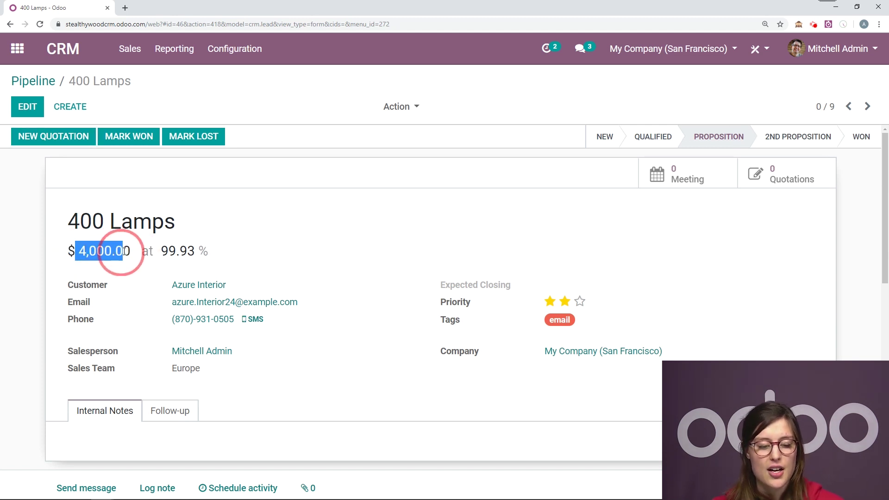
double_click(178, 250)
click(772, 135)
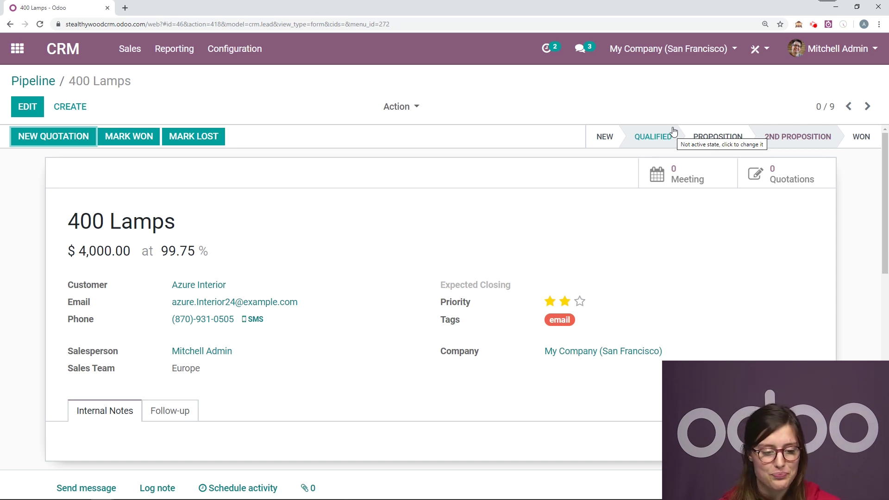
Step: Replace the 400 Lamps probability with a manual 10% and save
click(29, 111)
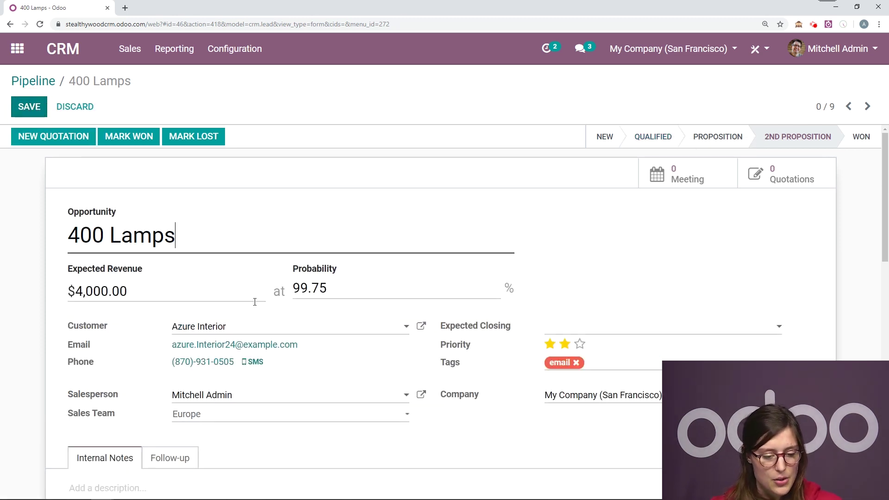
click(417, 288)
key(BackSpace)
key(BackSpace)
key(BackSpace)
key(BackSpace)
key(BackSpace)
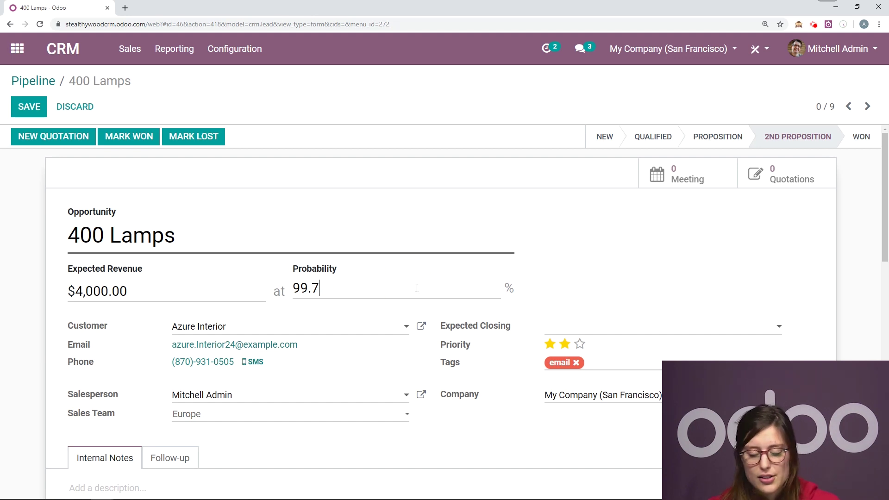
text(10)
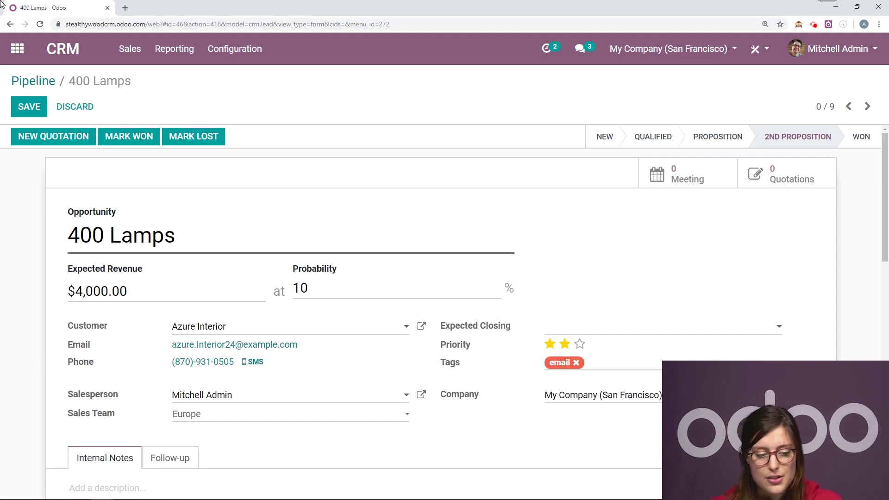
click(29, 107)
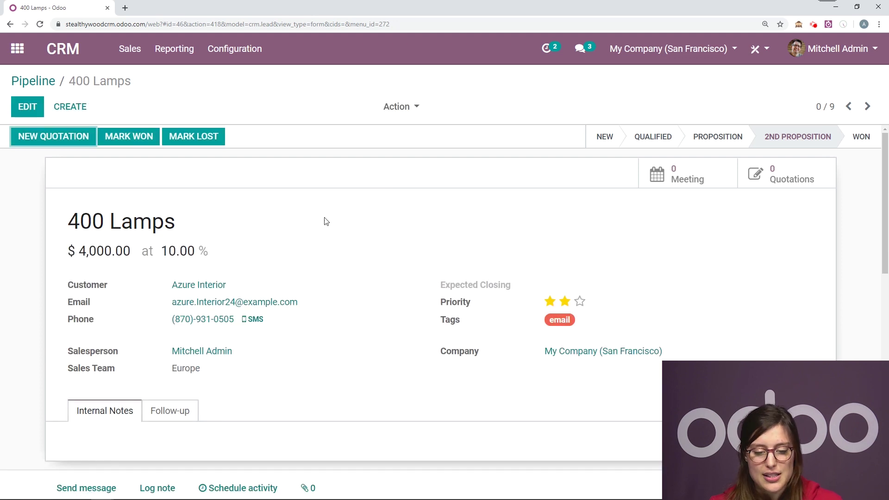
Step: Reset the probability to Odoo's estimated 99.75% and save the opportunity
click(28, 106)
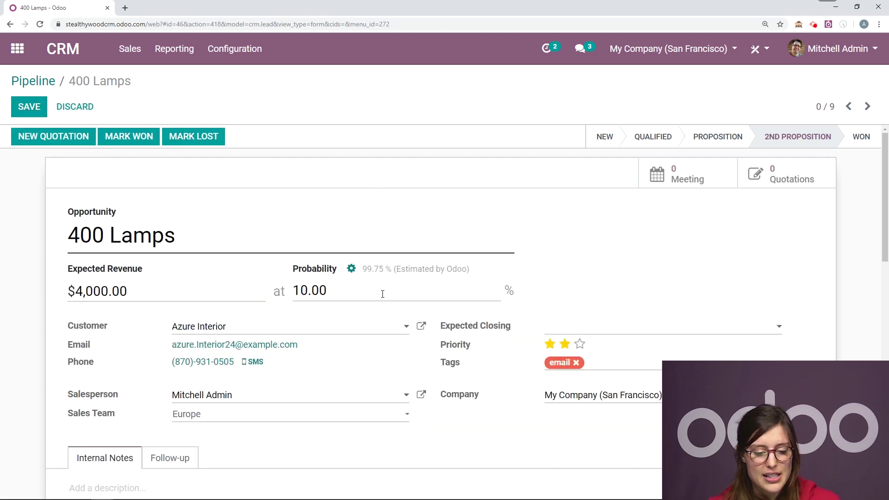
click(373, 297)
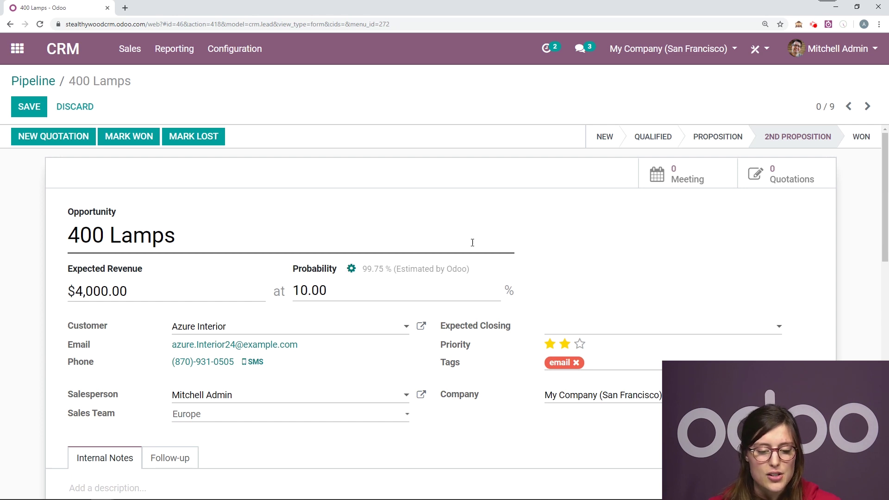
click(351, 269)
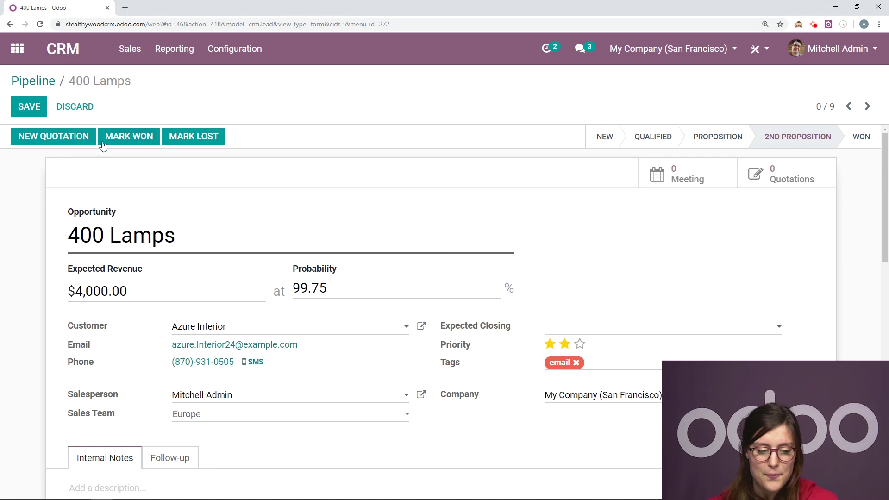
click(33, 116)
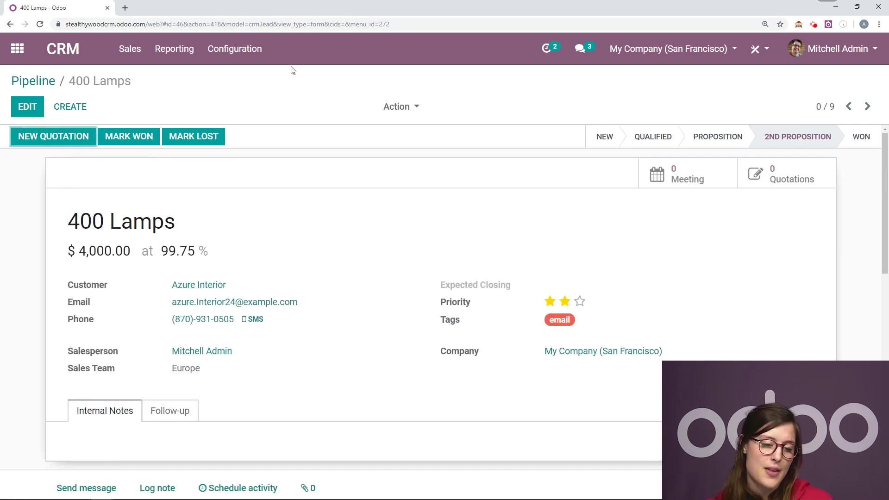
click(258, 56)
Step: In CRM Settings, replace Phone Quality with Language in the Predictive Lead Scoring fields
click(252, 76)
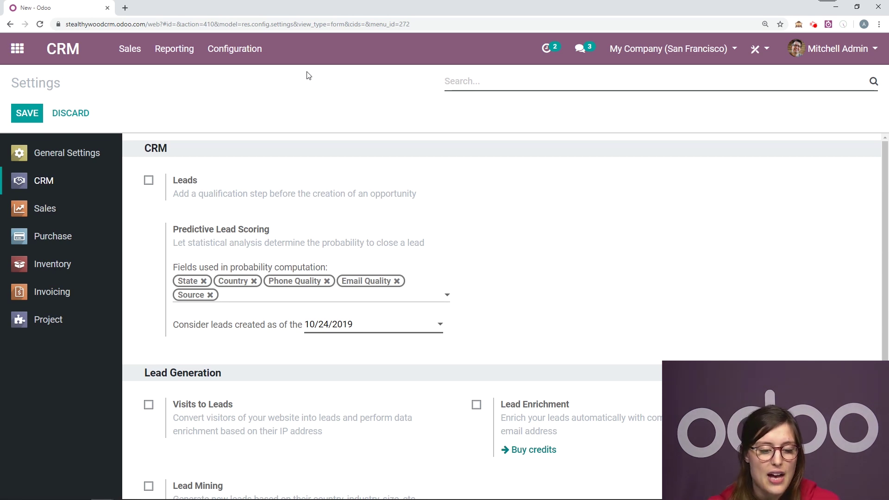
drag(274, 228, 169, 231)
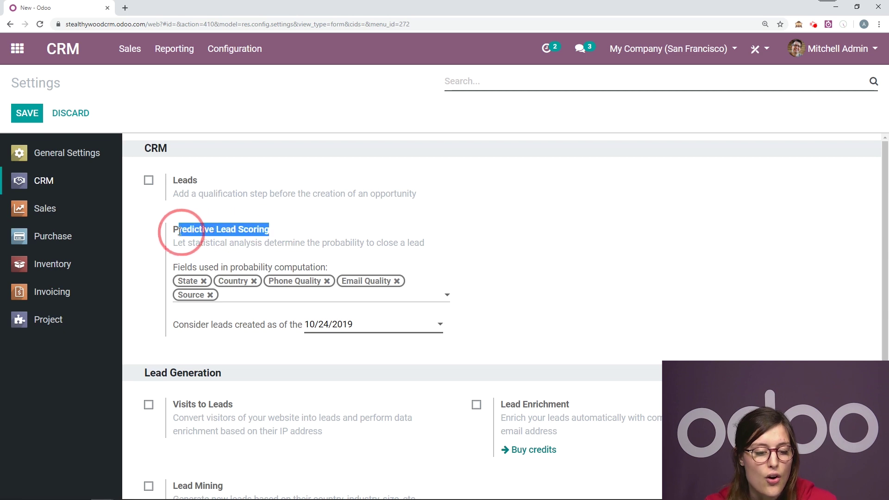
click(209, 252)
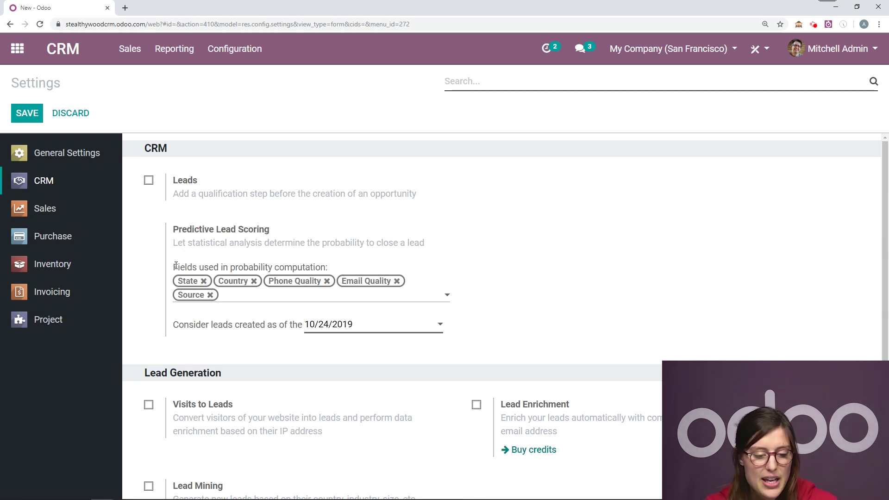
drag(176, 265, 288, 268)
click(409, 256)
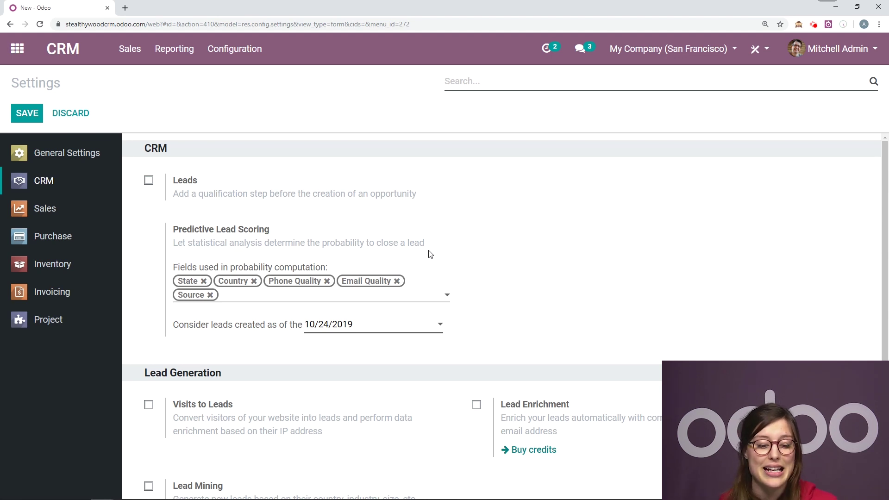
click(298, 295)
click(228, 313)
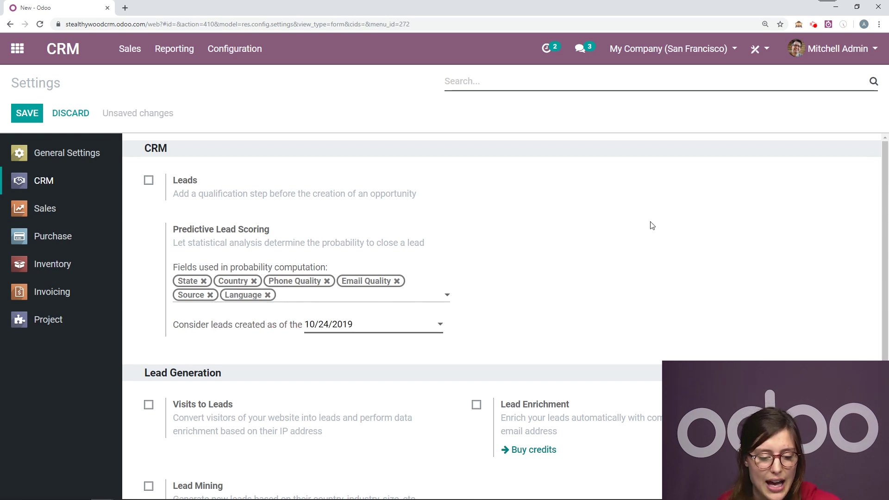
click(327, 281)
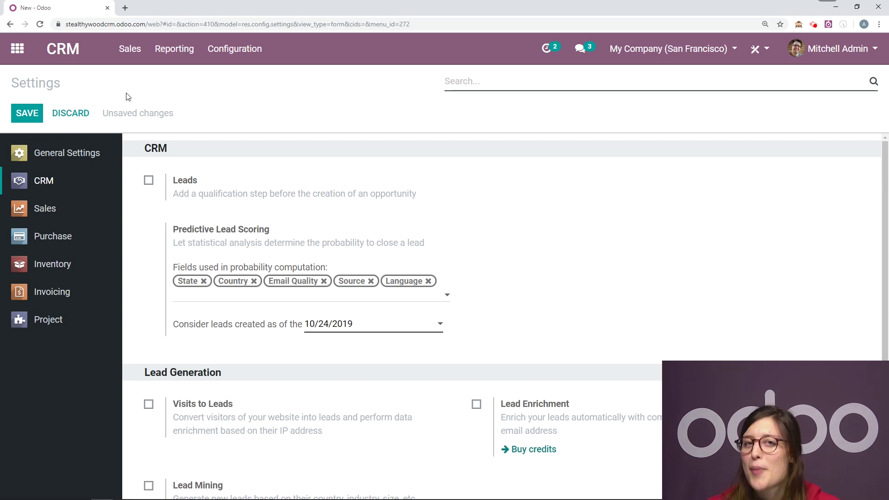
Step: Discard the unsaved settings, return to the pipeline and mark the 400 Lamps card as won
click(65, 60)
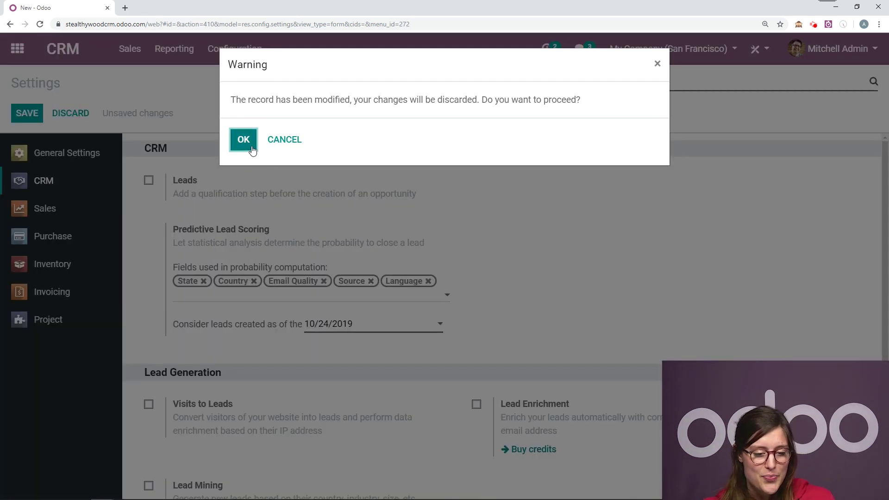
click(244, 139)
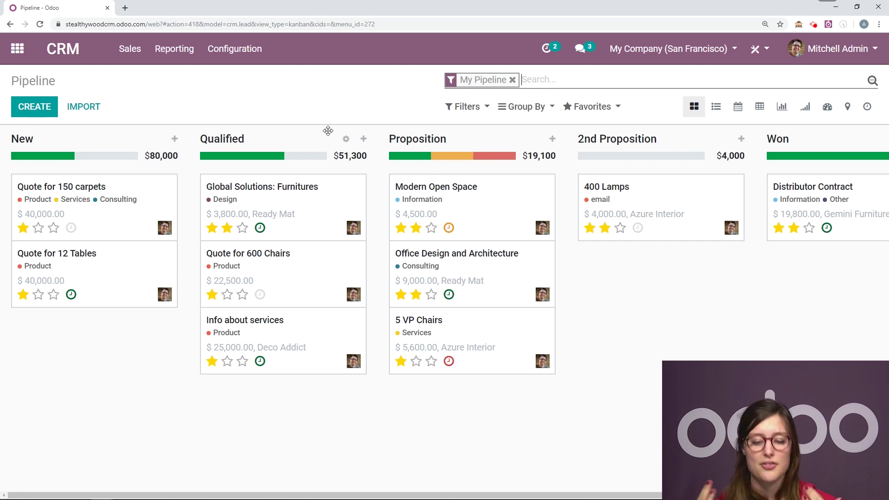
click(662, 192)
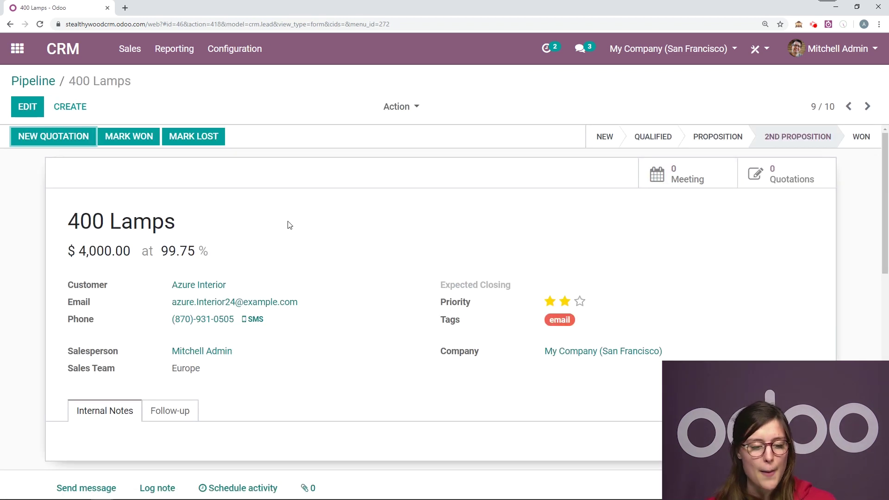
click(136, 138)
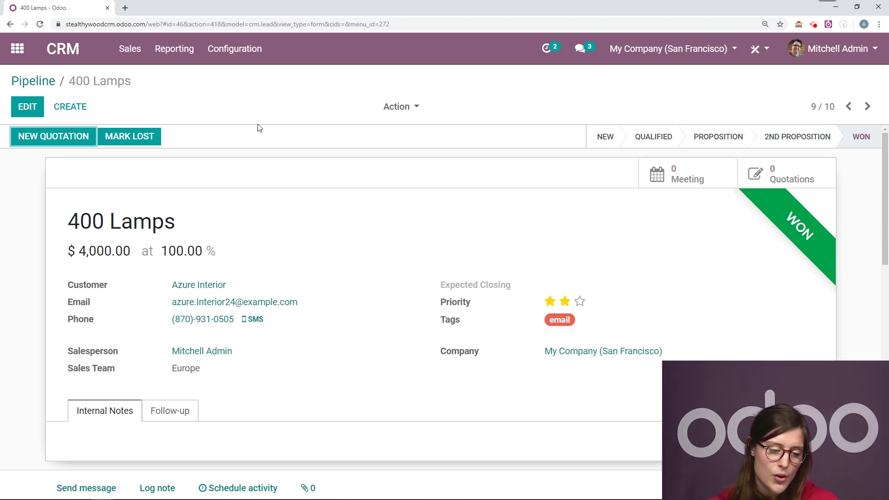
Step: Mark 400 Lamps as lost, submitting 'We don't have people/skills' as the lost reason
click(136, 135)
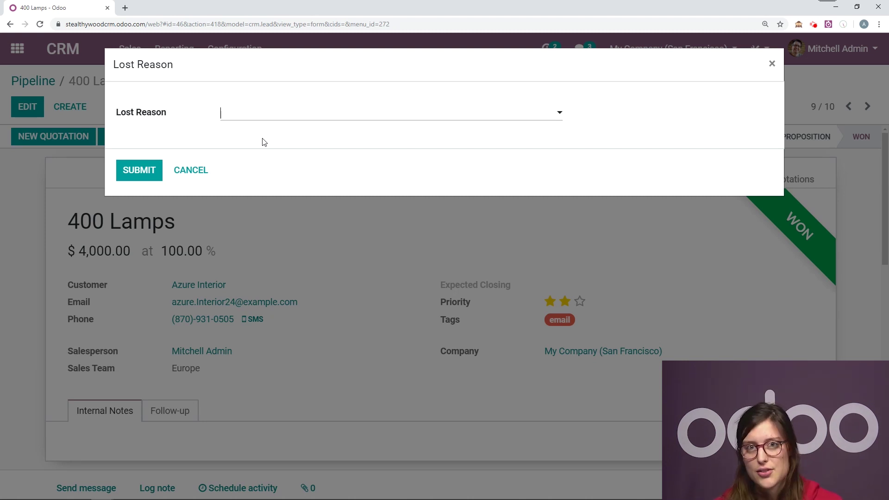
click(275, 114)
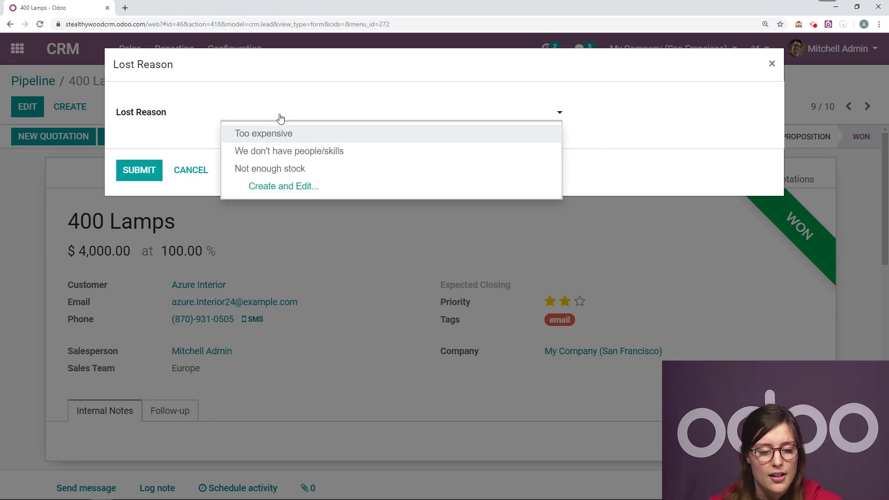
click(301, 151)
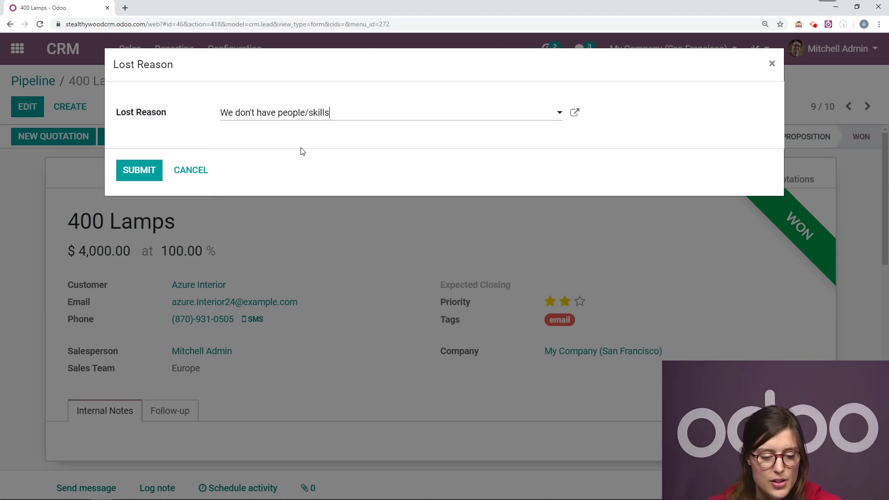
click(135, 170)
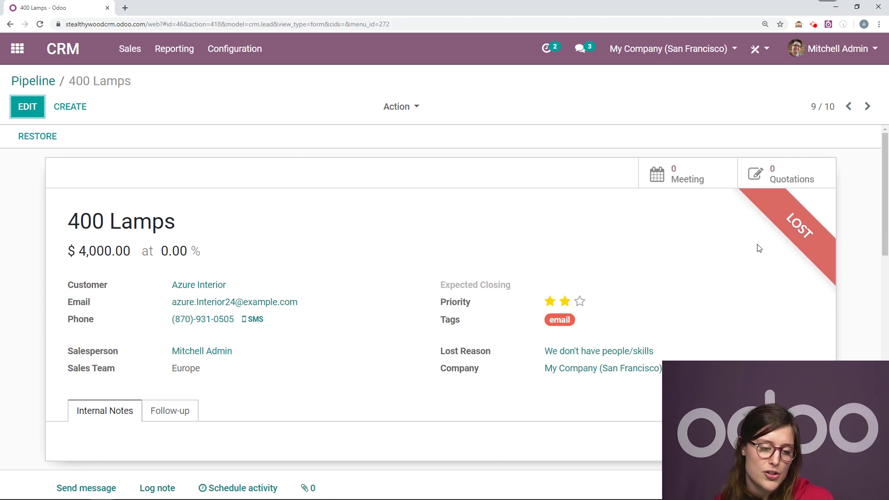
Step: Open the Pipeline Analysis report from the Reporting menu
click(182, 54)
click(185, 78)
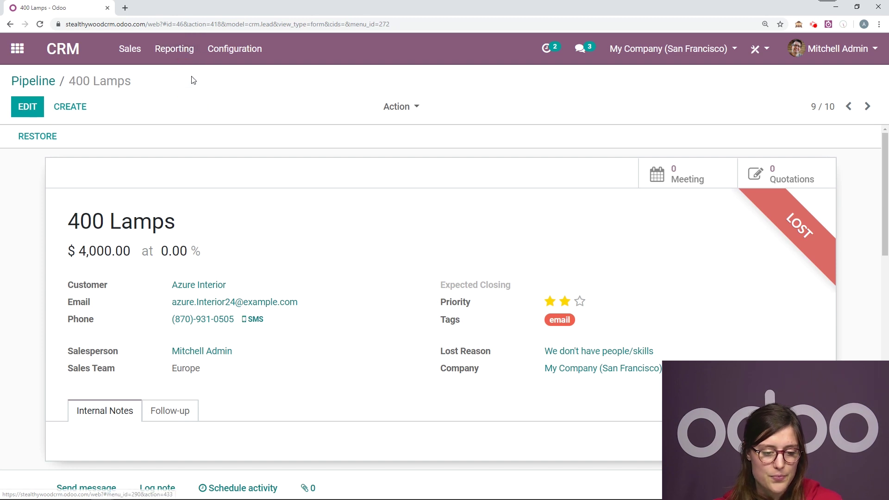
click(184, 62)
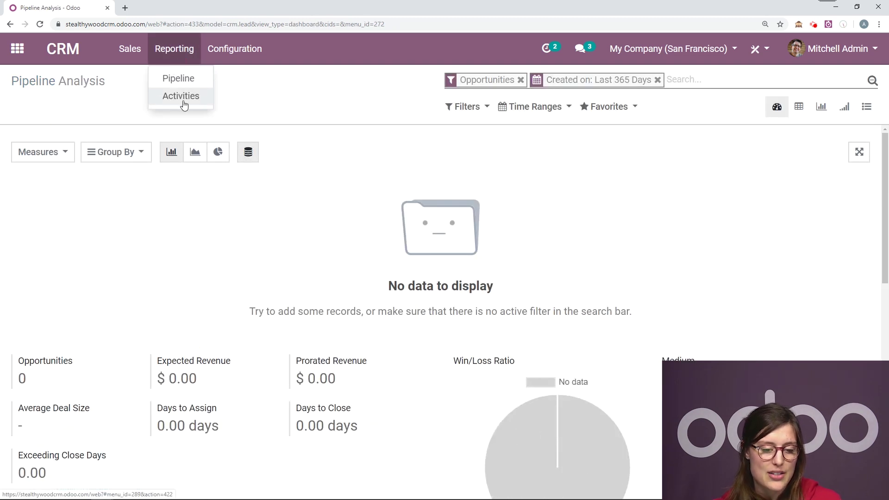
click(188, 98)
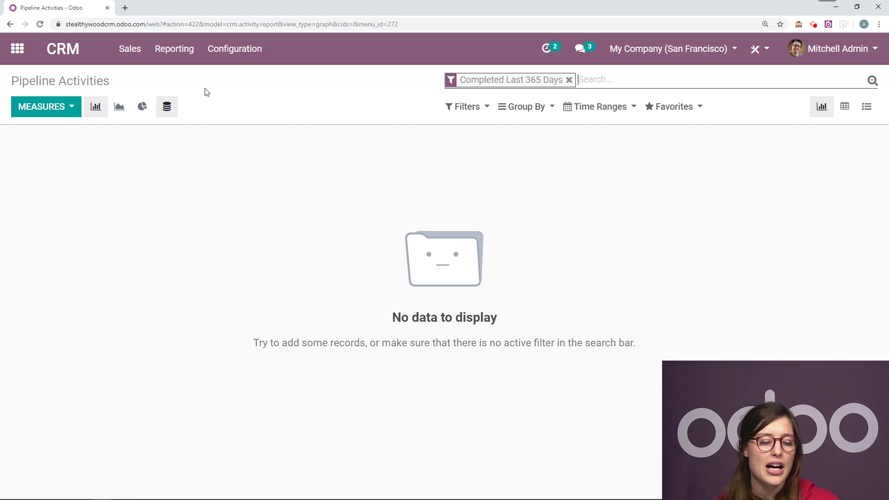
click(191, 55)
click(189, 76)
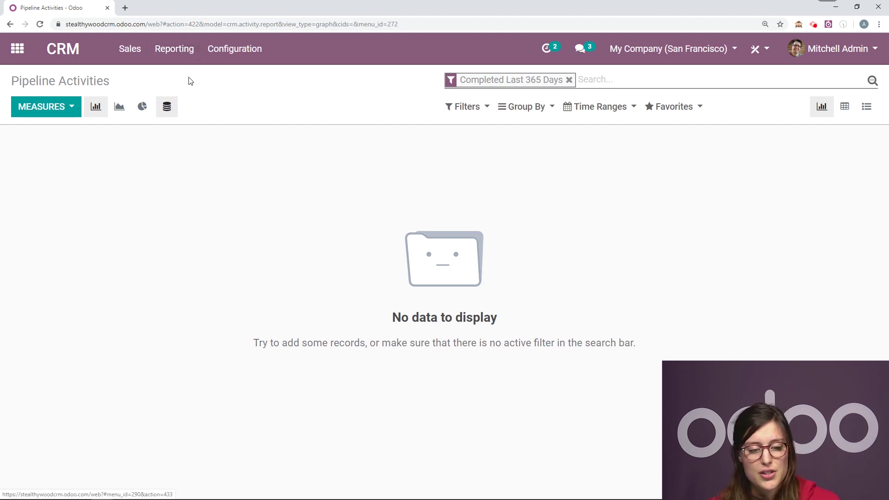
scroll(416, 273, down, 5)
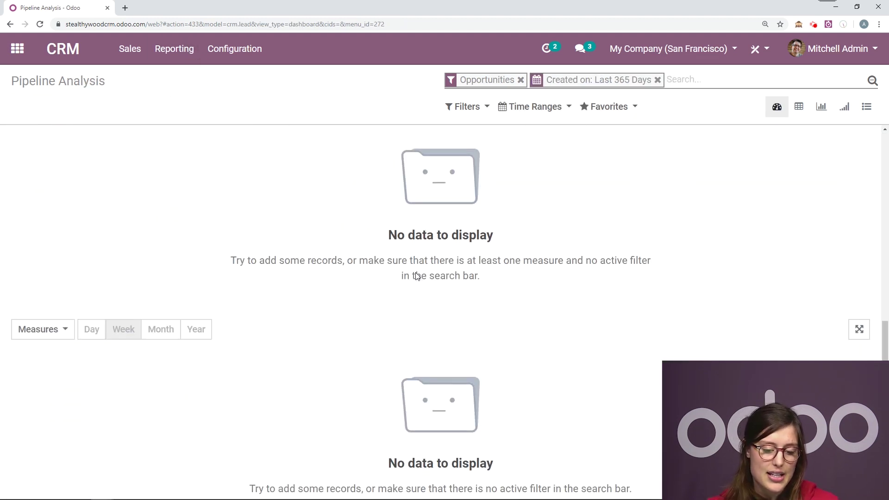
Step: Try the Pivot and Graph views of the report, then return to the Dashboard view
click(799, 106)
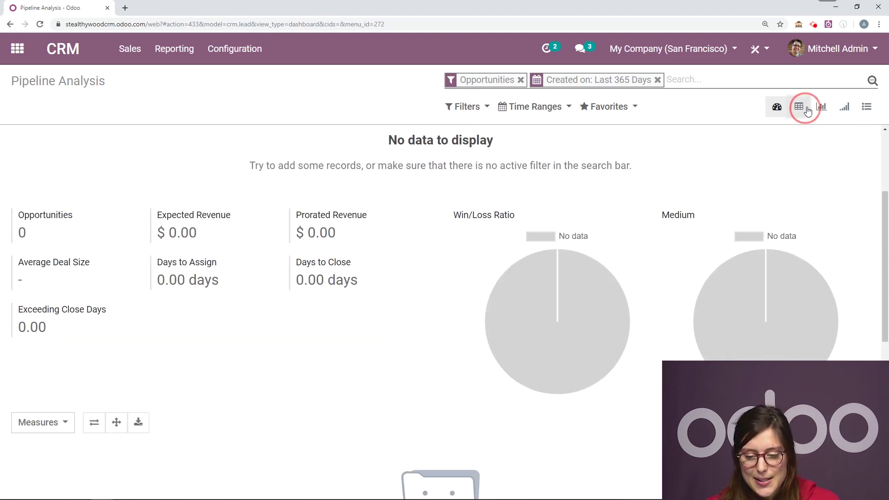
click(820, 109)
click(778, 108)
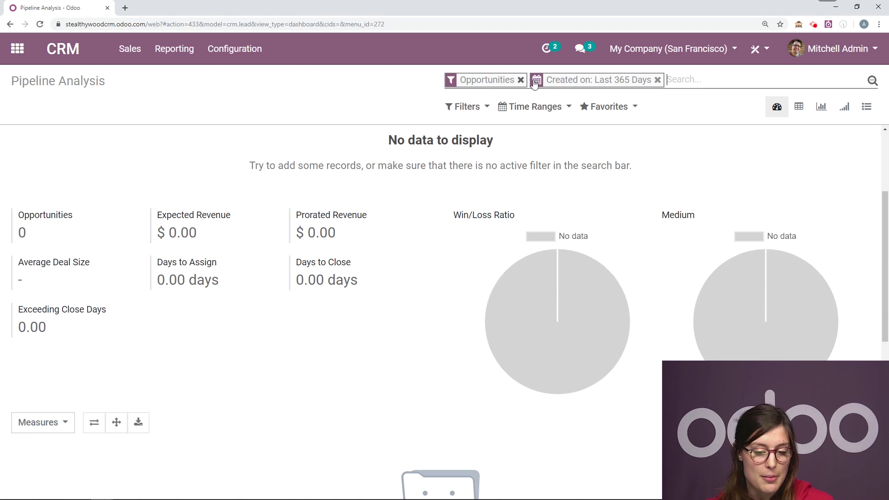
Step: Clear the 'Created on: Last 365 Days' filter so the dashboard shows its 16 opportunities
click(657, 80)
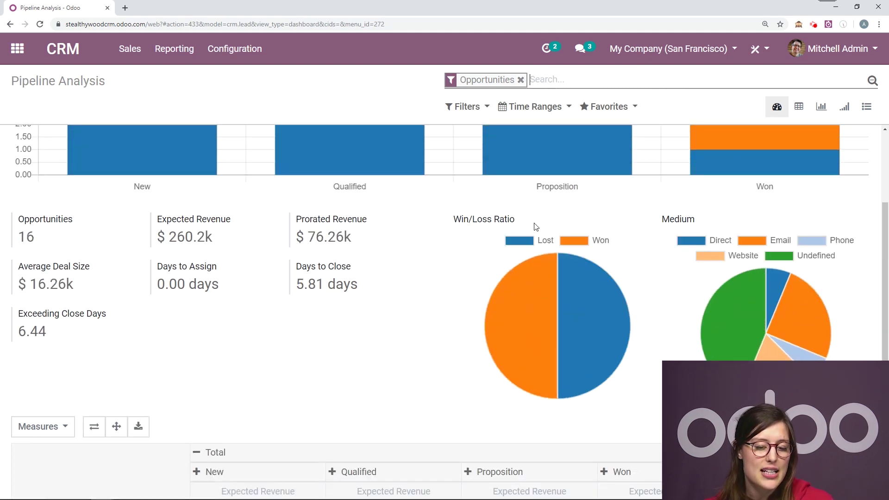
scroll(286, 248, up, 3)
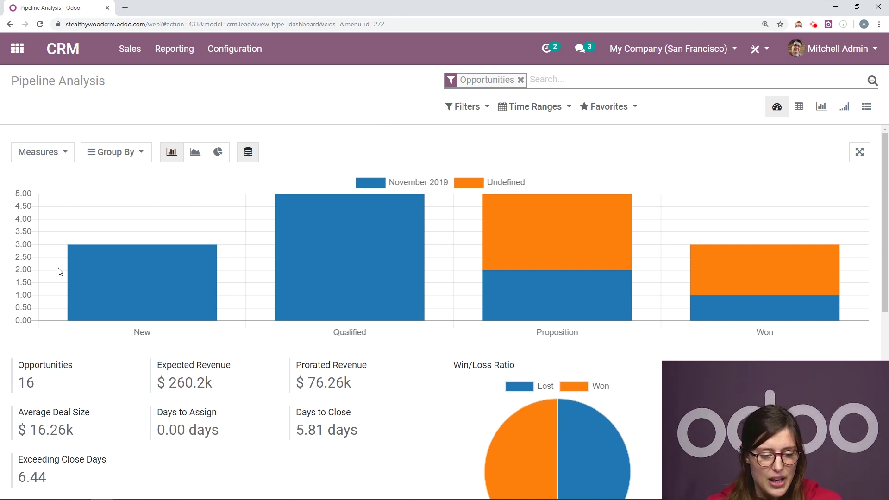
scroll(278, 218, down, 1)
scroll(56, 179, up, 1)
click(41, 152)
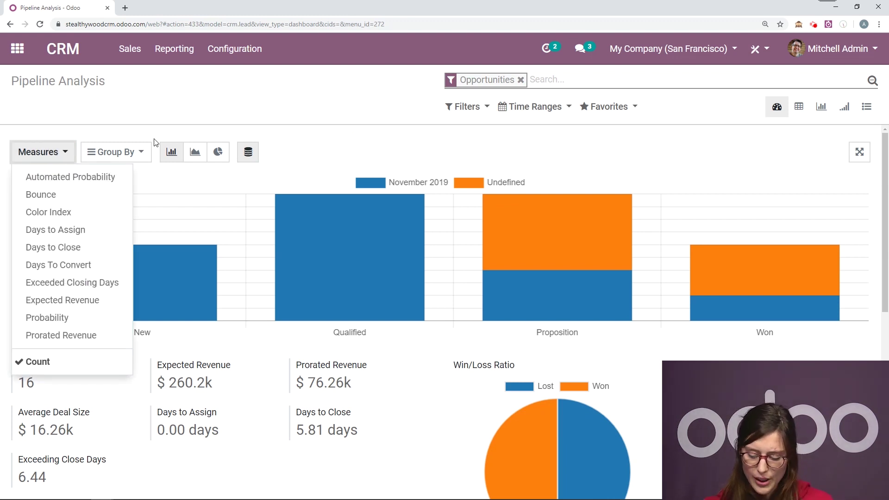
Step: Chart Probability instead of Count and drop the Stage and Expected Closing month groupings
click(66, 326)
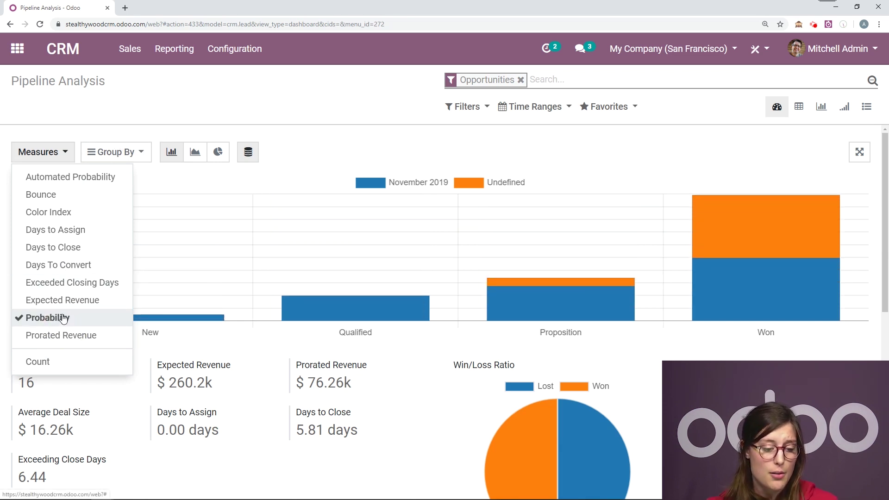
click(160, 132)
click(135, 153)
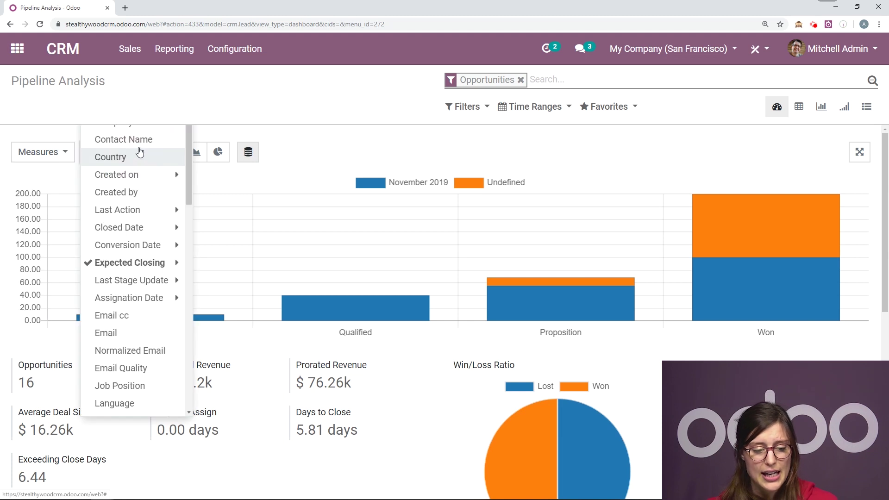
scroll(130, 278, down, 5)
scroll(125, 288, down, 5)
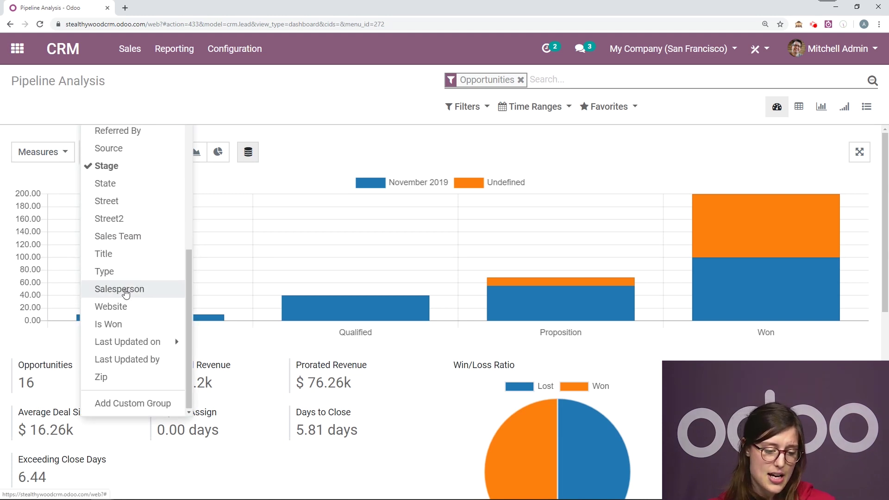
scroll(116, 324, up, 4)
click(119, 306)
scroll(119, 306, up, 5)
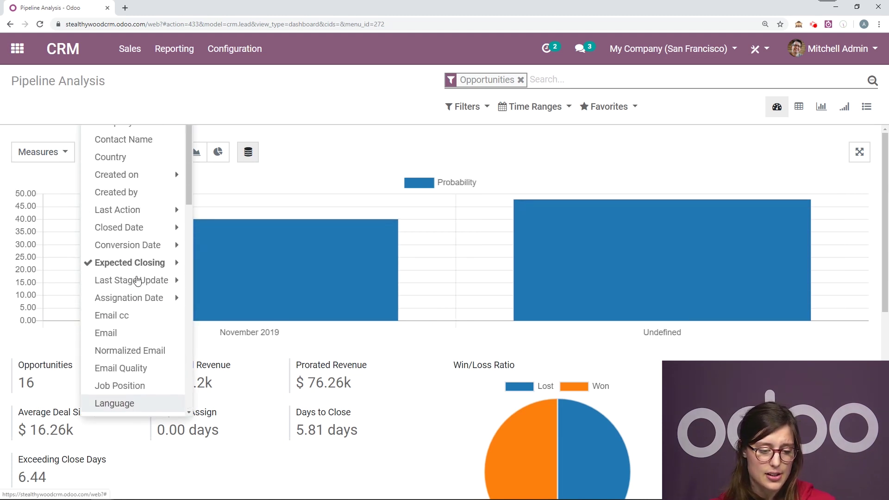
click(141, 260)
click(119, 315)
scroll(125, 317, down, 7)
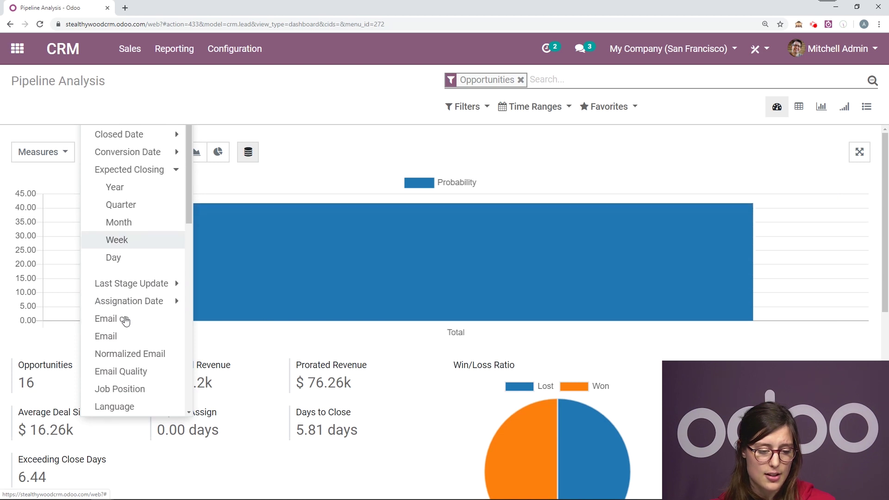
scroll(124, 314, up, 7)
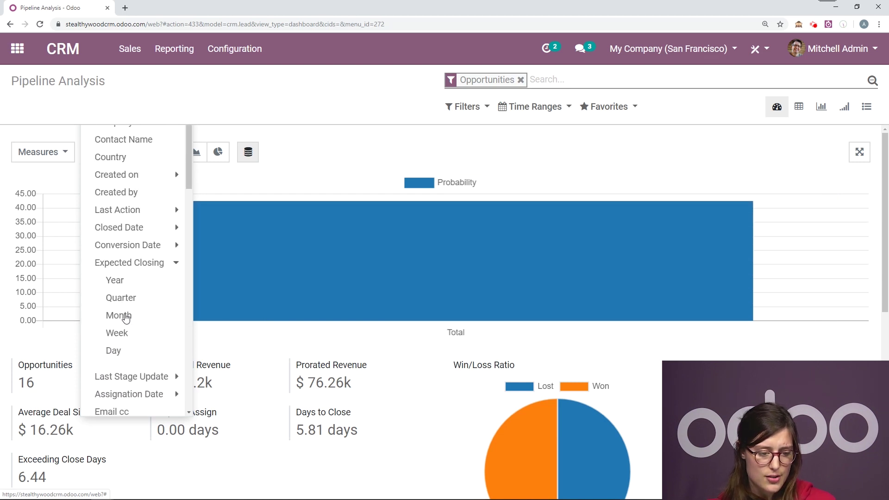
Step: Group the Probability chart by Country, then Email and Job Position
click(113, 157)
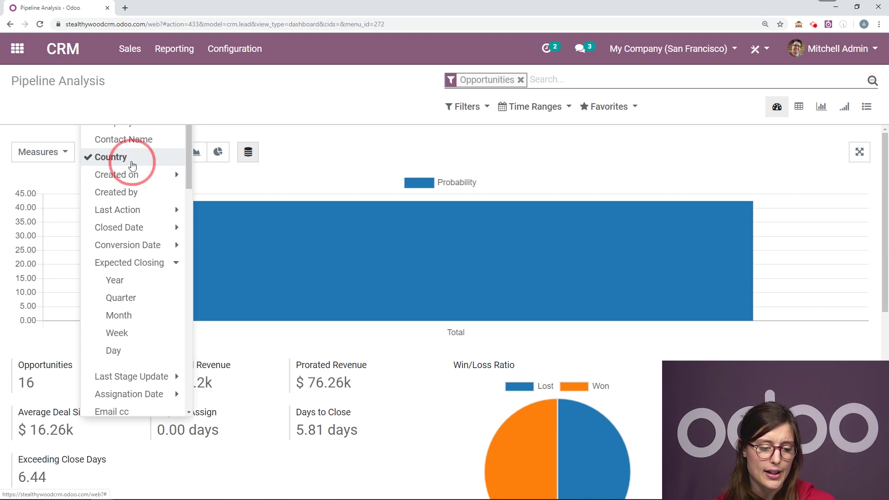
click(391, 139)
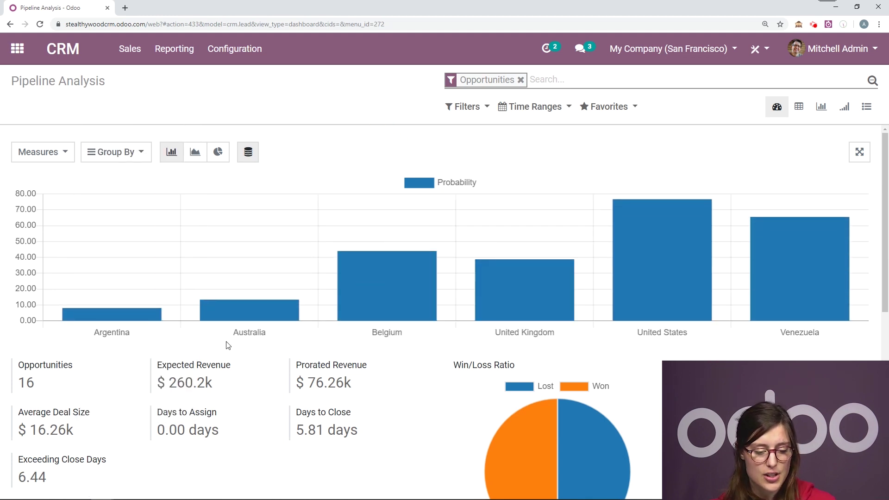
click(127, 153)
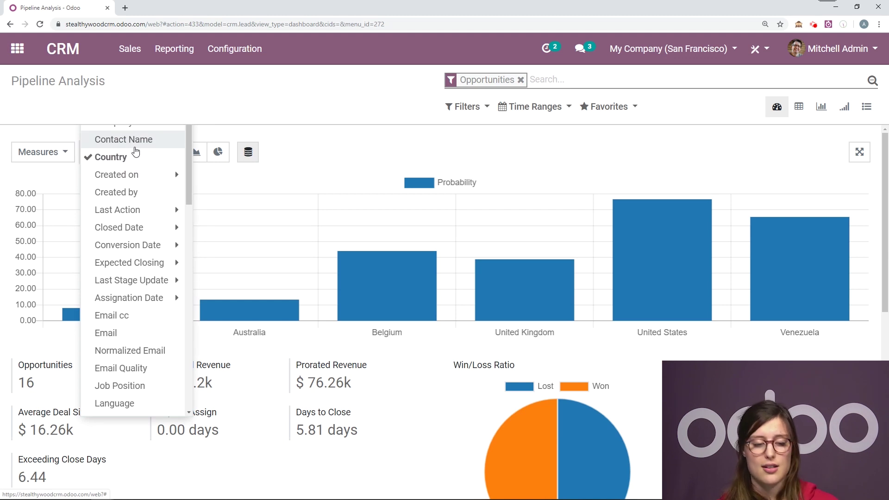
scroll(151, 273, down, 1)
click(153, 294)
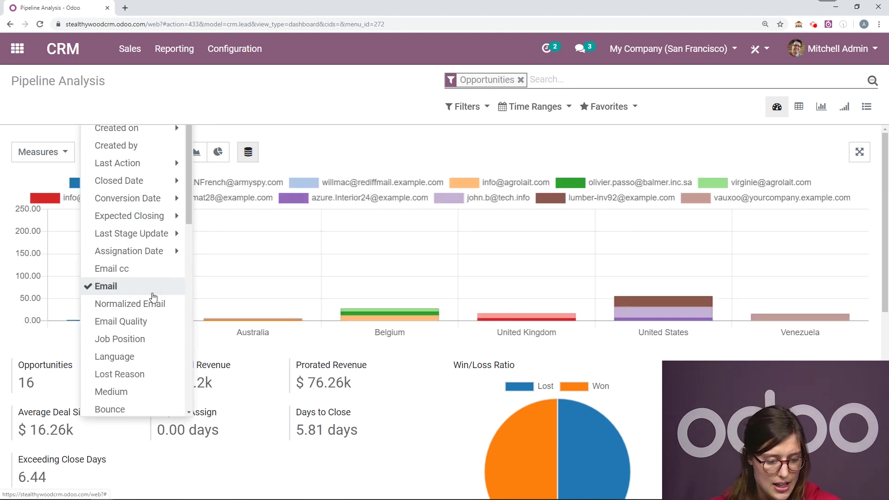
click(141, 339)
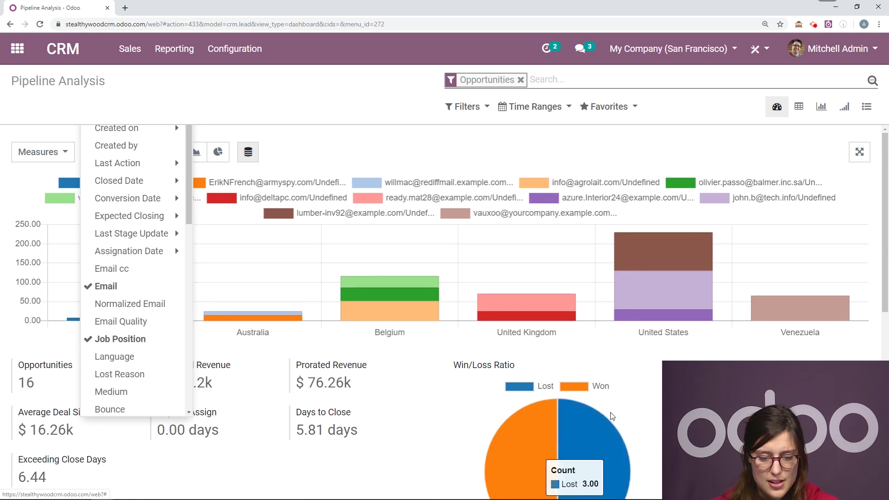
scroll(612, 416, down, 5)
scroll(602, 407, up, 4)
click(426, 413)
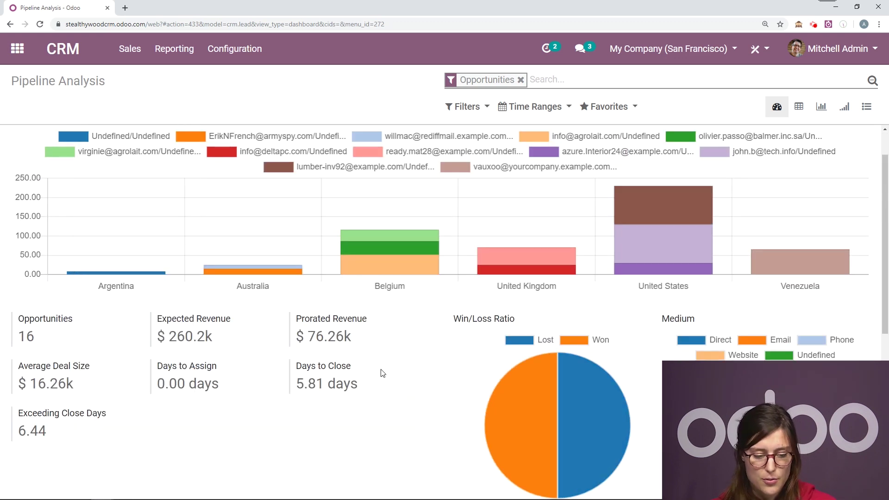
scroll(378, 368, down, 7)
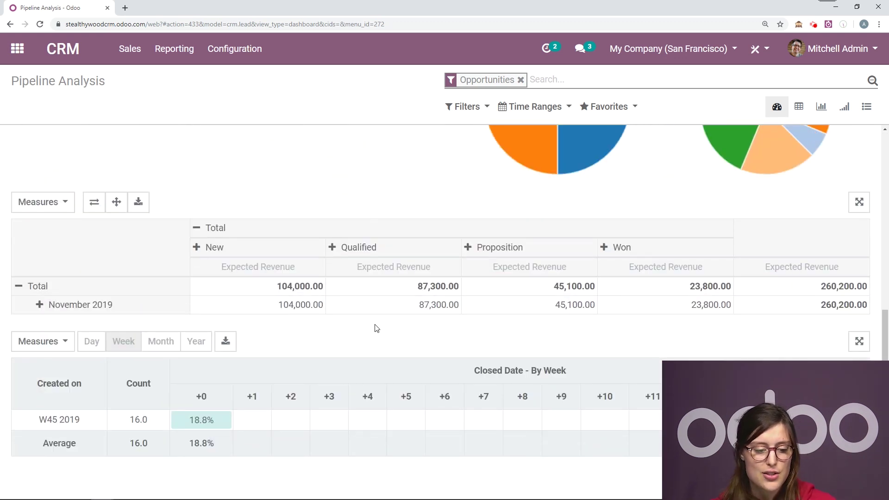
Step: Add Days to Assign as a pivot measure next to Expected Revenue
scroll(385, 352, up, 6)
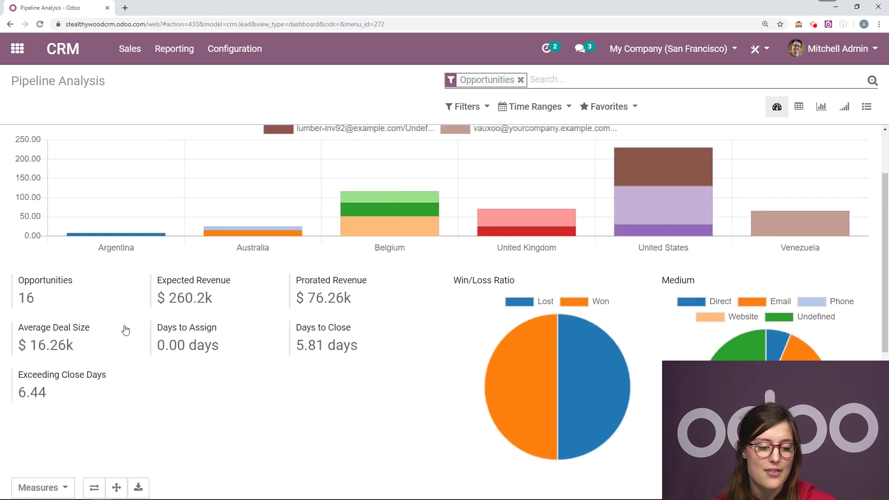
scroll(64, 398, down, 4)
click(45, 292)
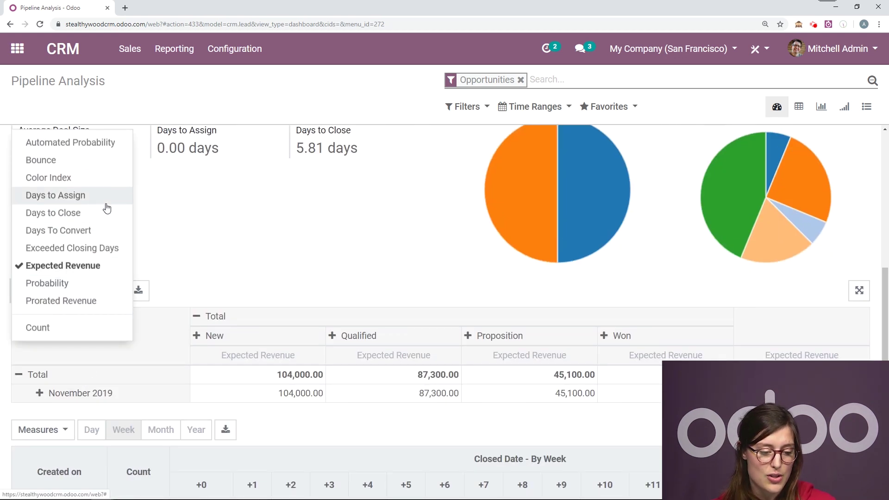
click(104, 195)
scroll(248, 290, up, 1)
scroll(248, 290, up, 5)
click(377, 159)
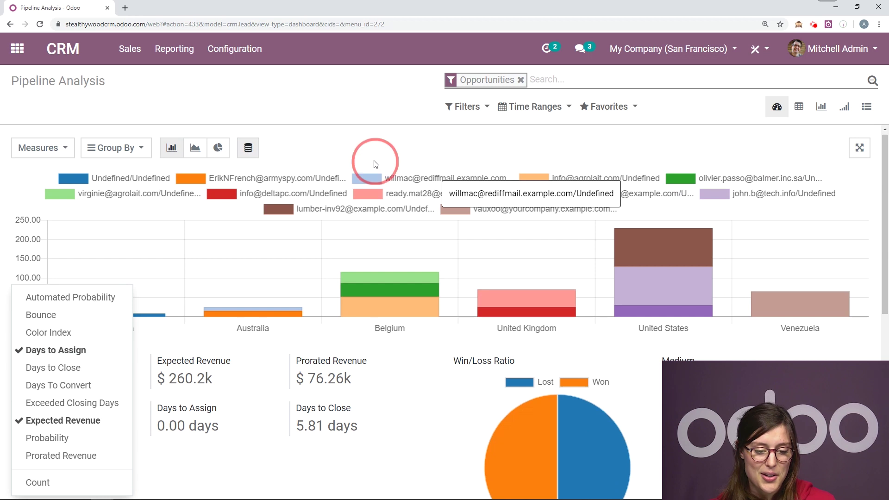